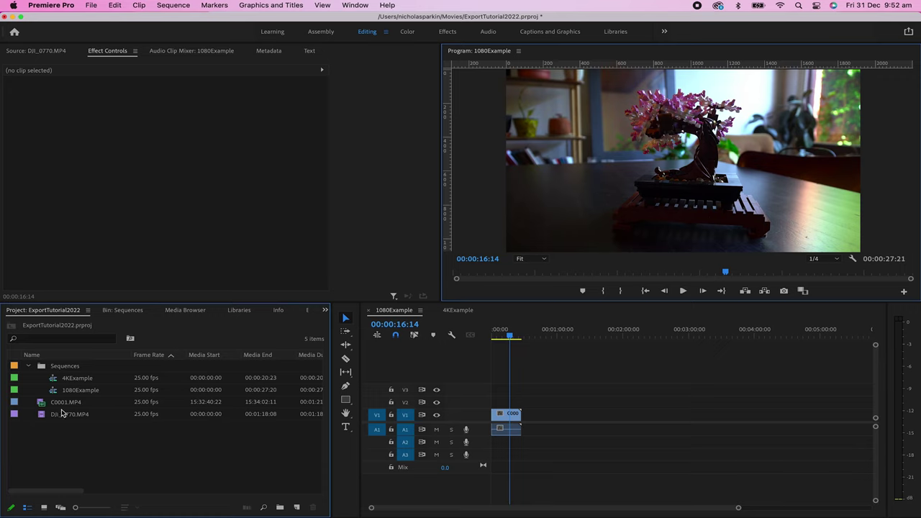
click(63, 407)
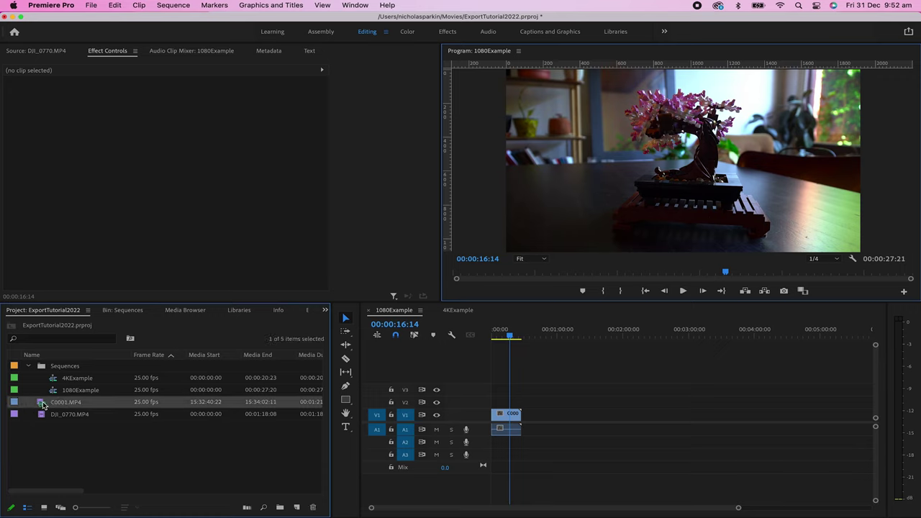
mouse_move(61, 407)
right_click(51, 403)
scroll(94, 432, down, 5)
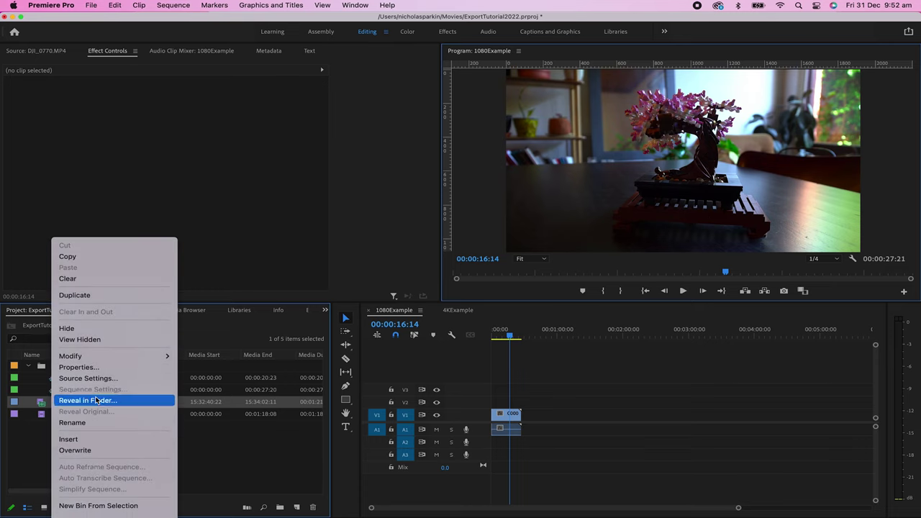
click(98, 367)
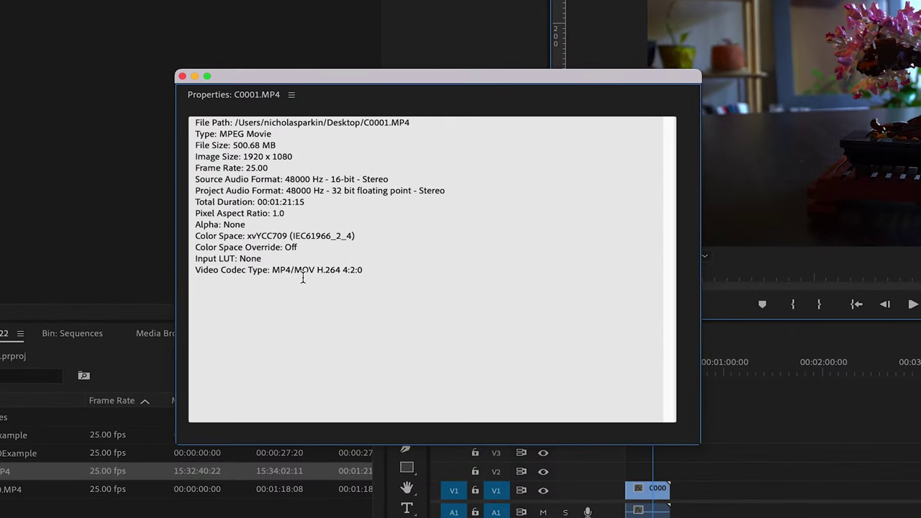
drag(271, 169, 193, 159)
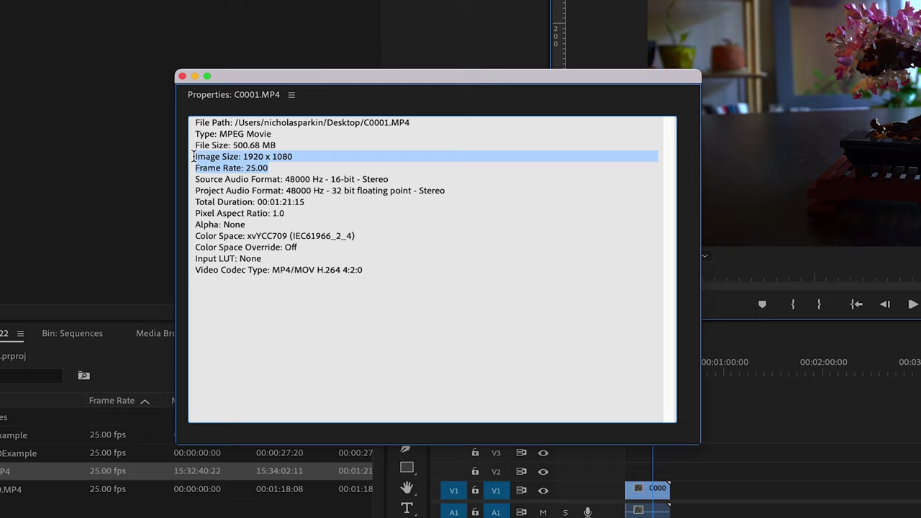
drag(193, 156, 290, 156)
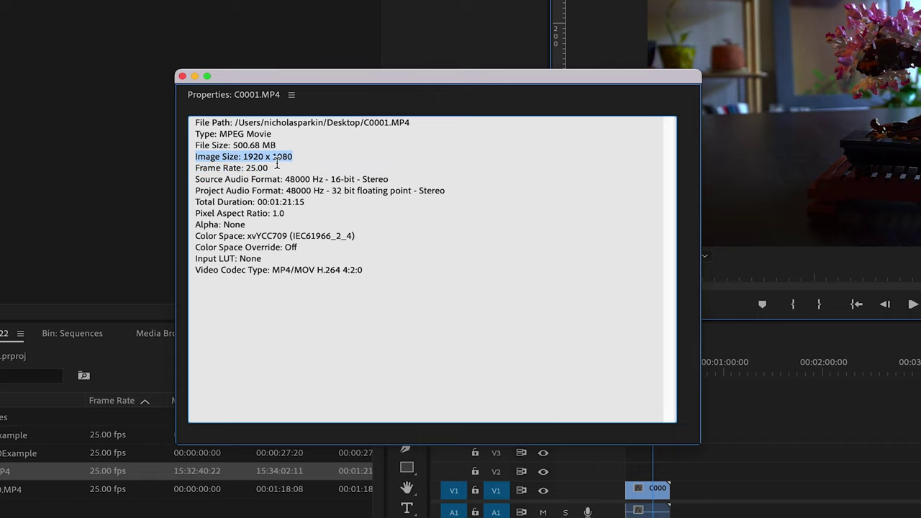
double_click(285, 156)
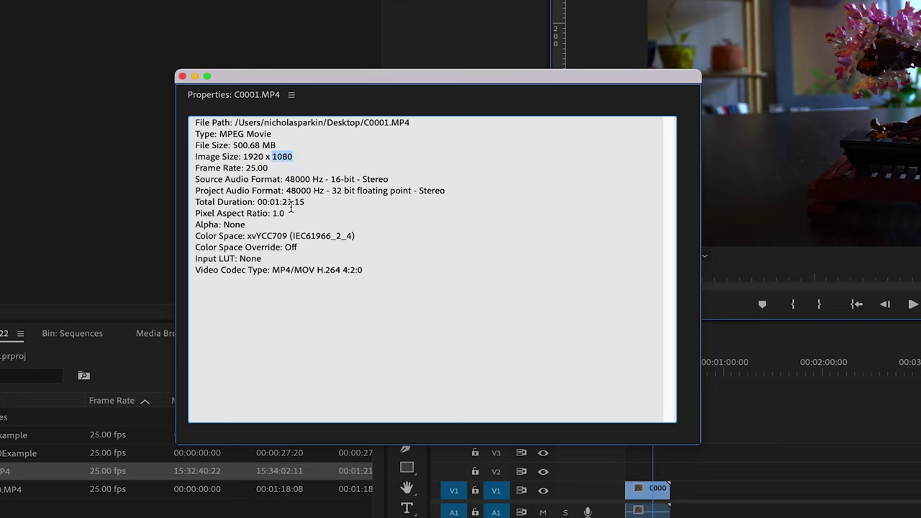
drag(194, 168, 304, 166)
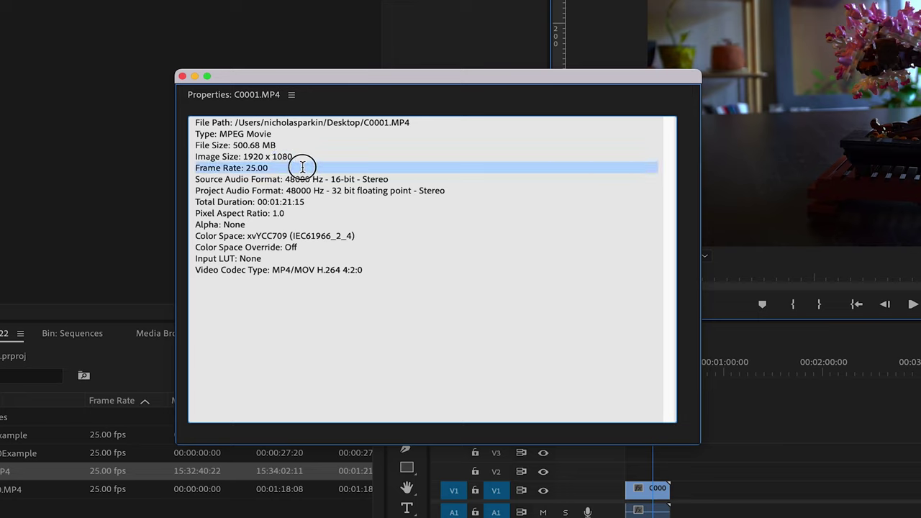
double_click(257, 167)
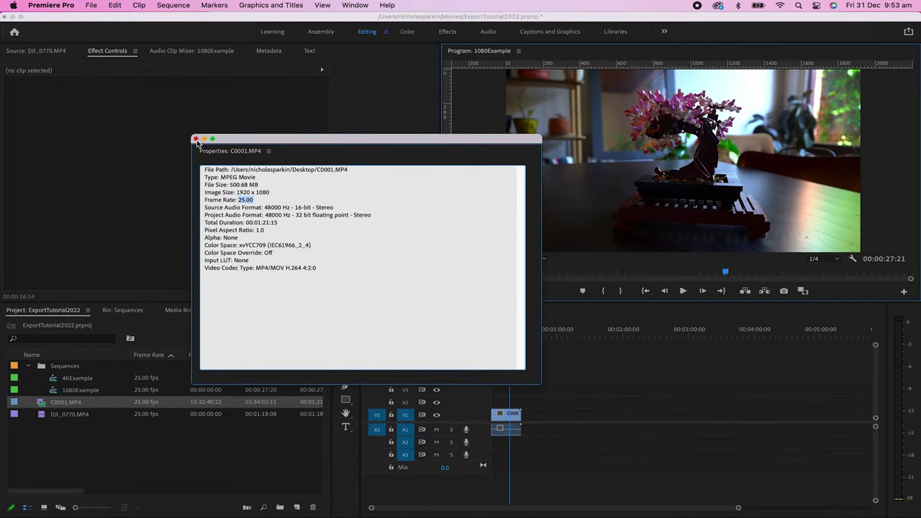
click(196, 139)
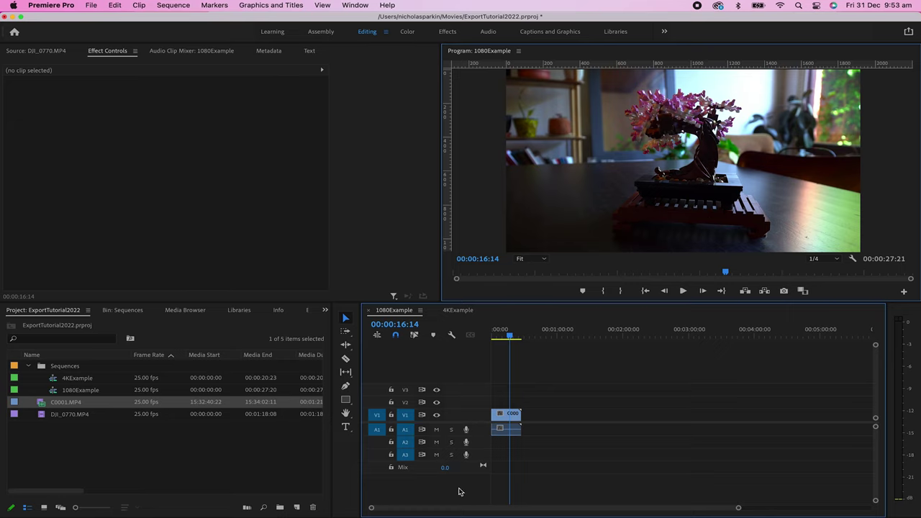
click(173, 8)
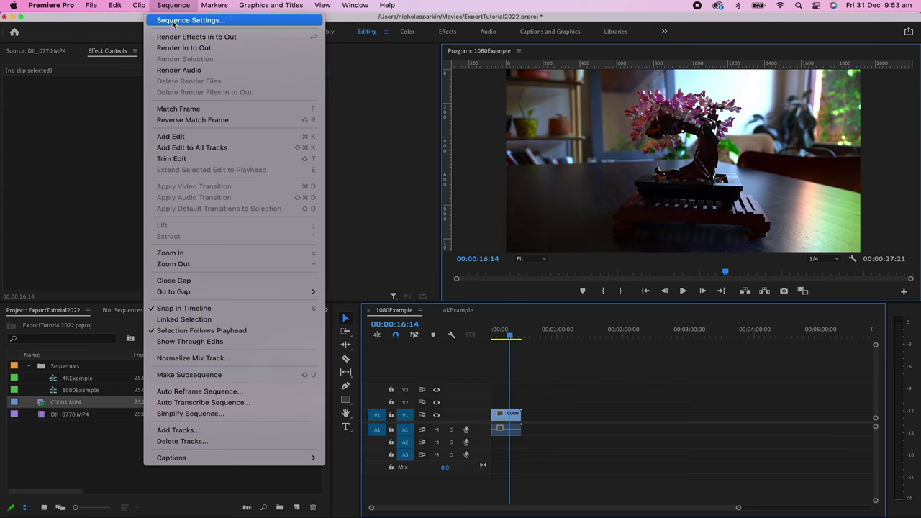
click(173, 22)
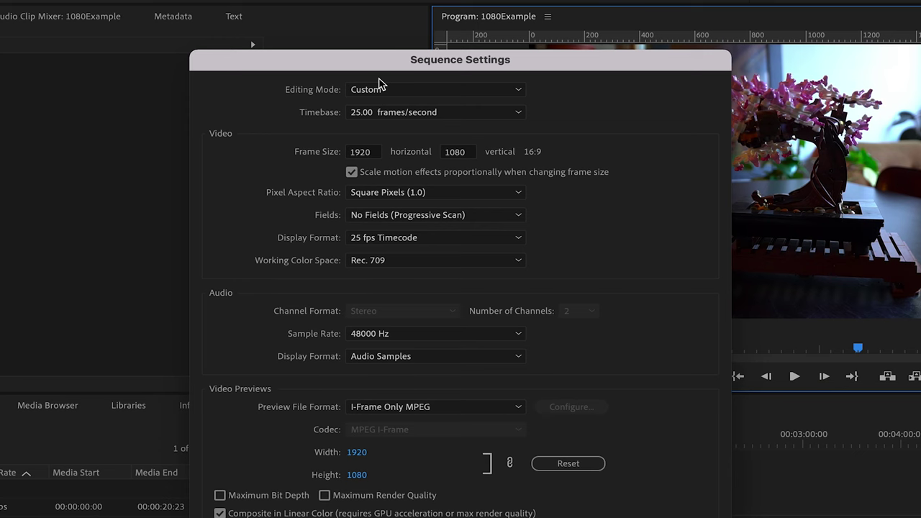
click(367, 118)
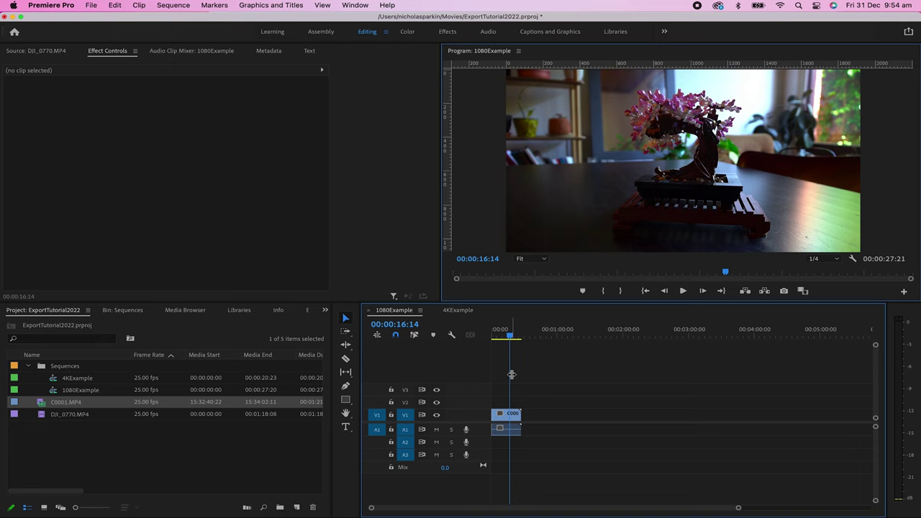
Step: Open the media export settings with H.264 format and the Match Source - High bitrate preset
click(98, 7)
mouse_move(99, 319)
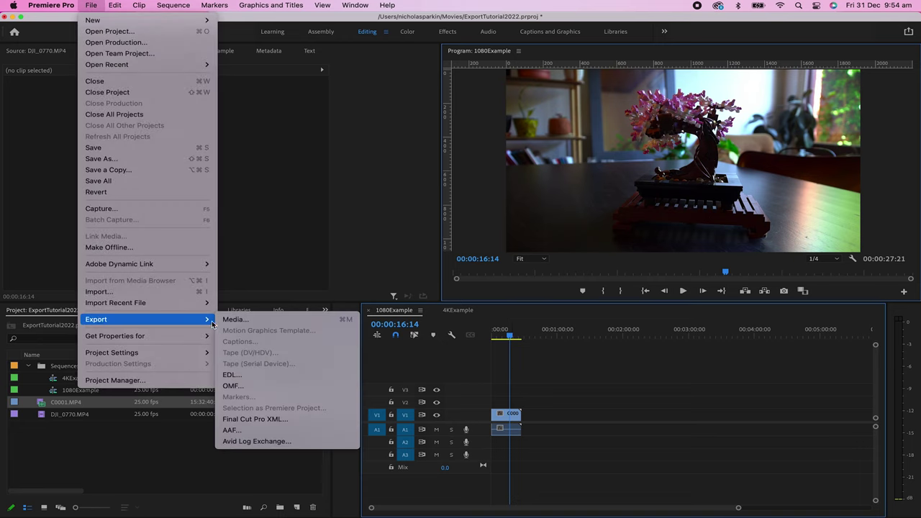
click(232, 320)
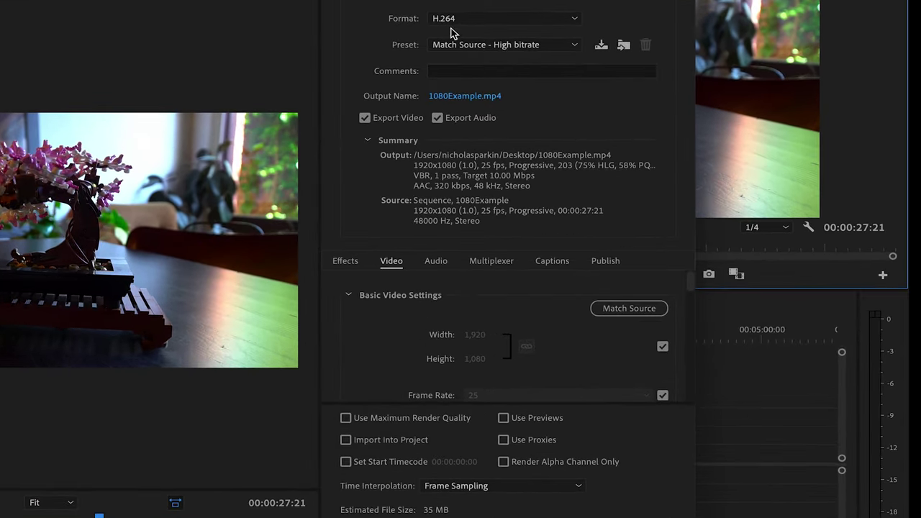
click(610, 120)
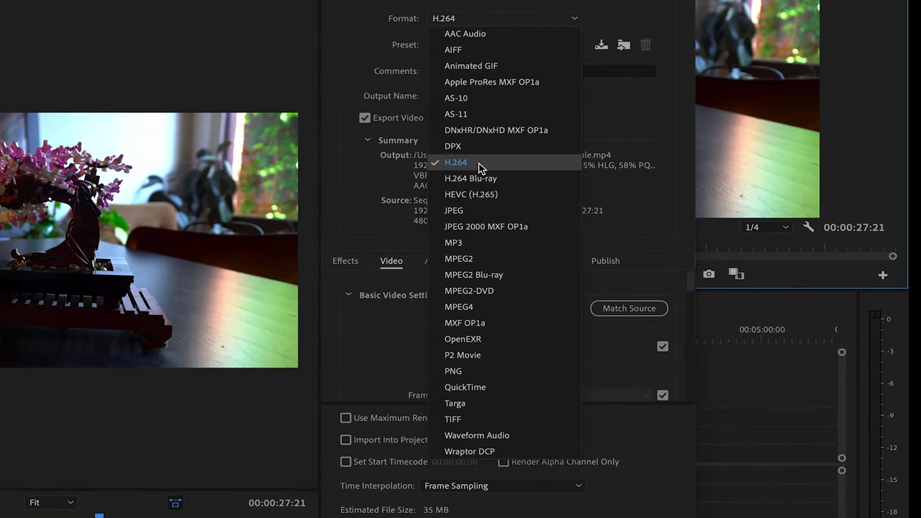
click(480, 163)
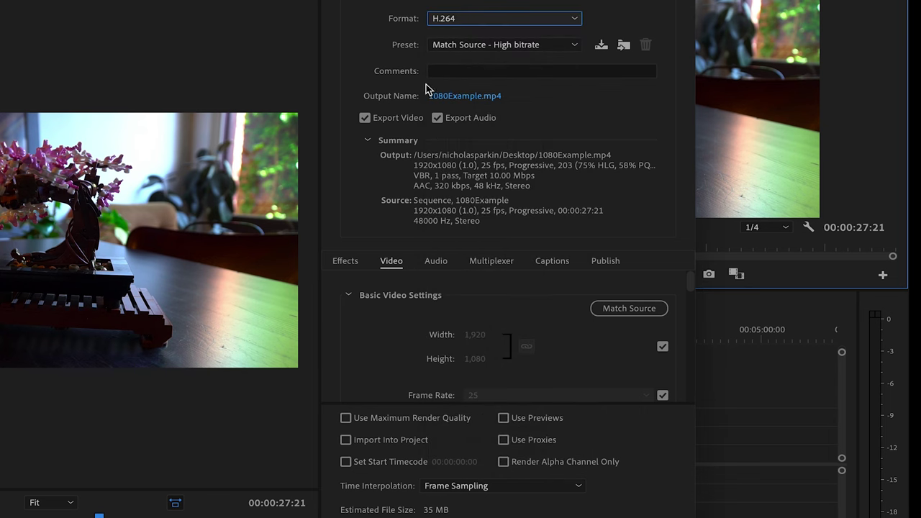
click(463, 46)
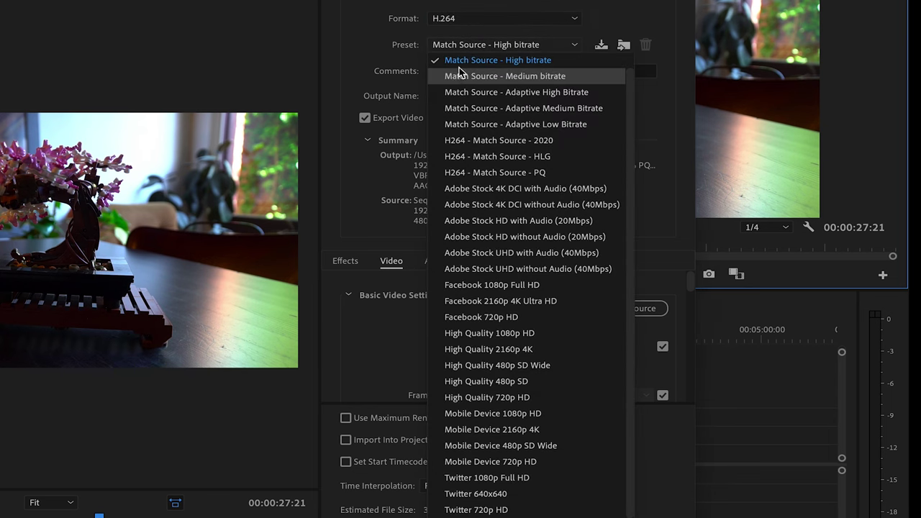
click(462, 61)
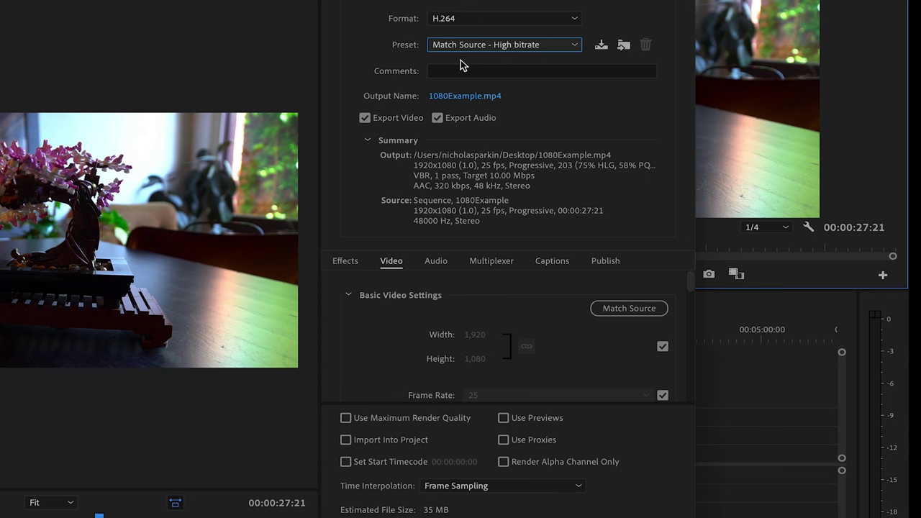
Step: Rename the output file to 1080Example01, then toggle Export Audio off and back on
click(465, 97)
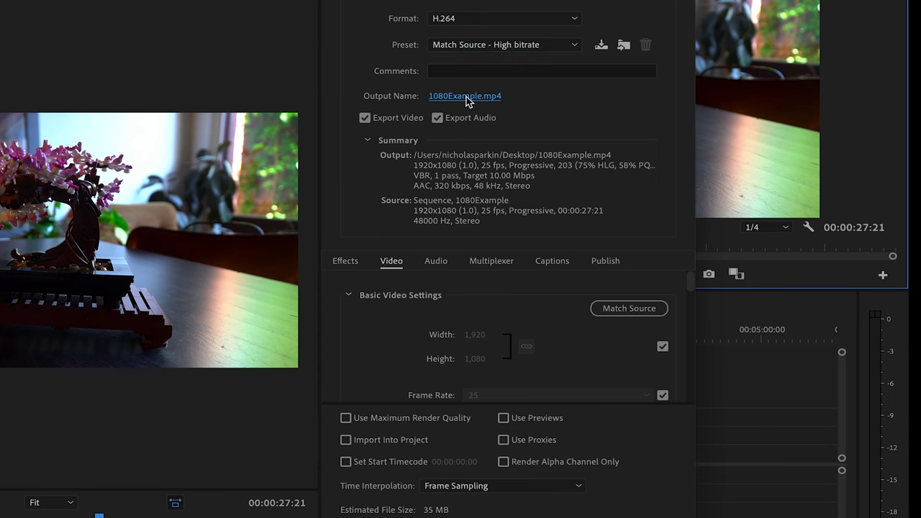
click(466, 97)
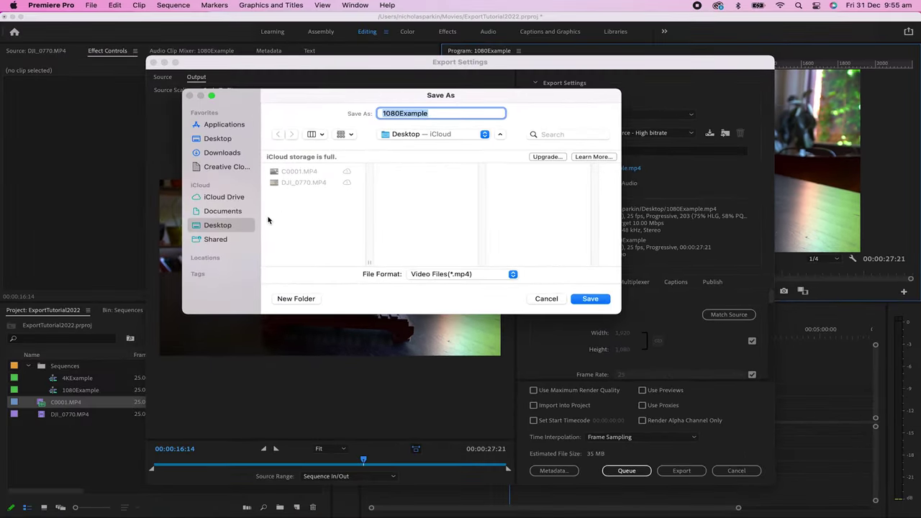
click(440, 114)
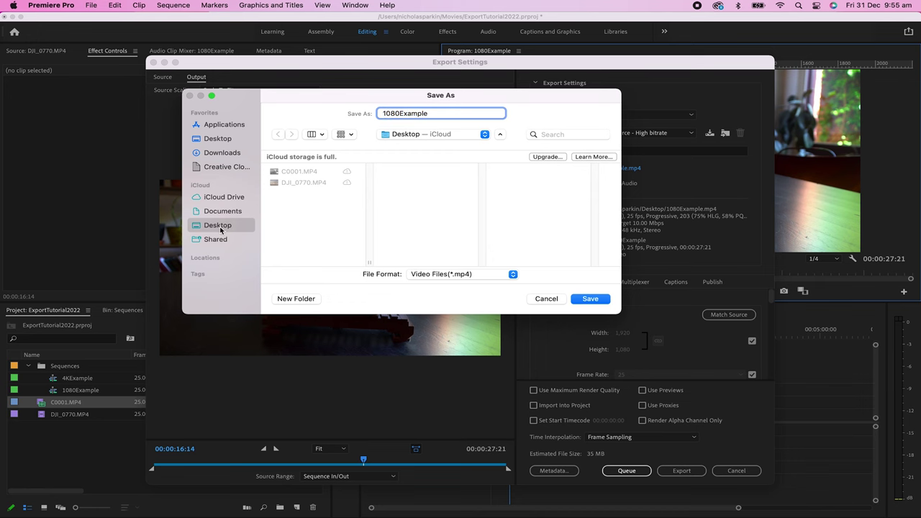
text(01)
key(Return)
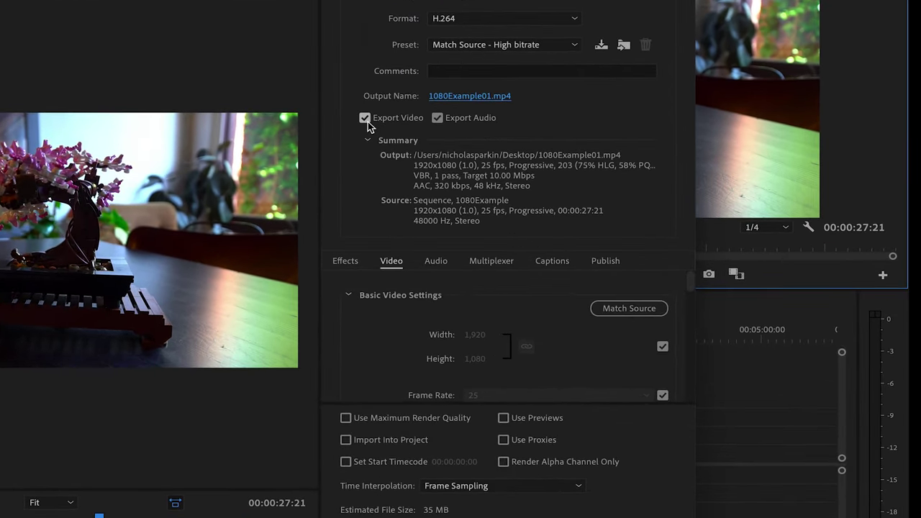
click(474, 121)
click(474, 121)
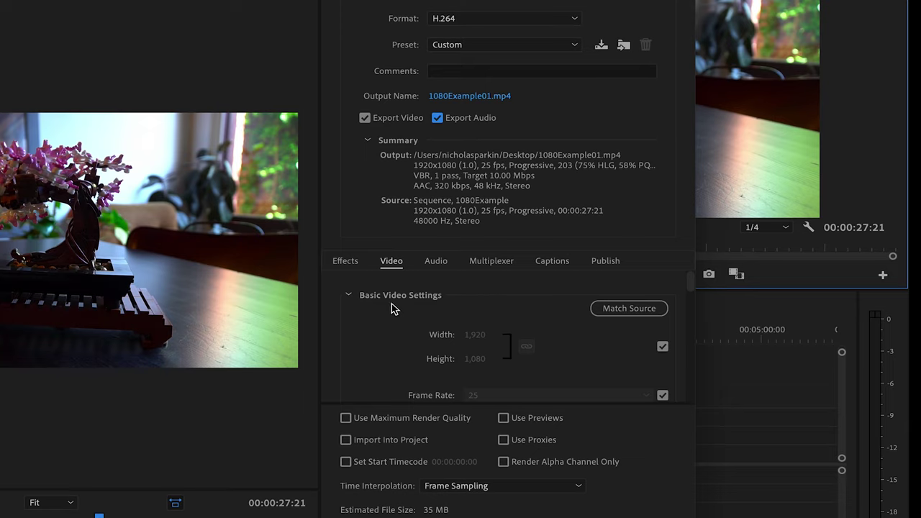
Step: In the Video settings, reapply the Match Source - High bitrate preset
click(389, 261)
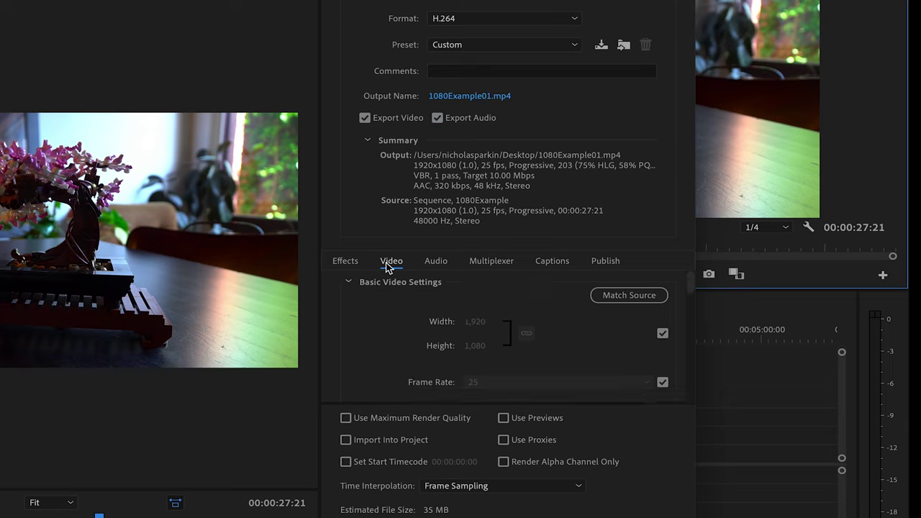
scroll(390, 367, down, 1)
scroll(387, 352, up, 1)
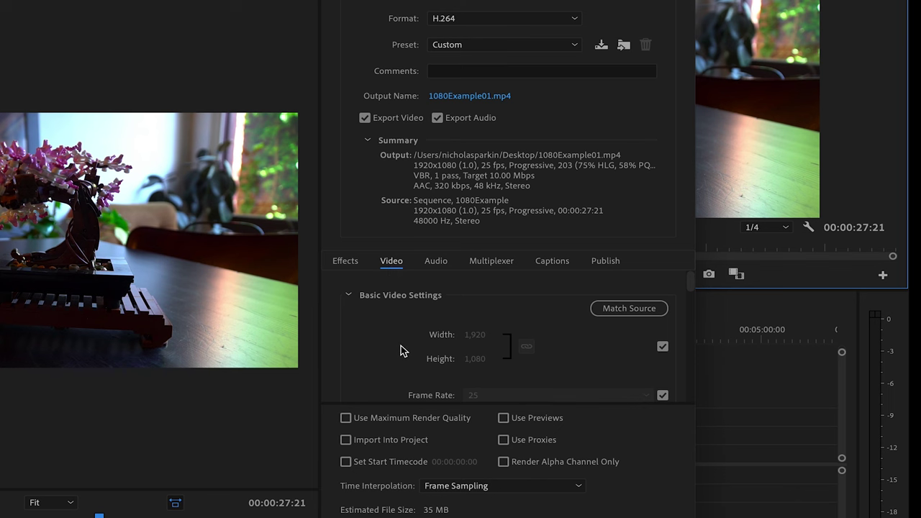
click(460, 46)
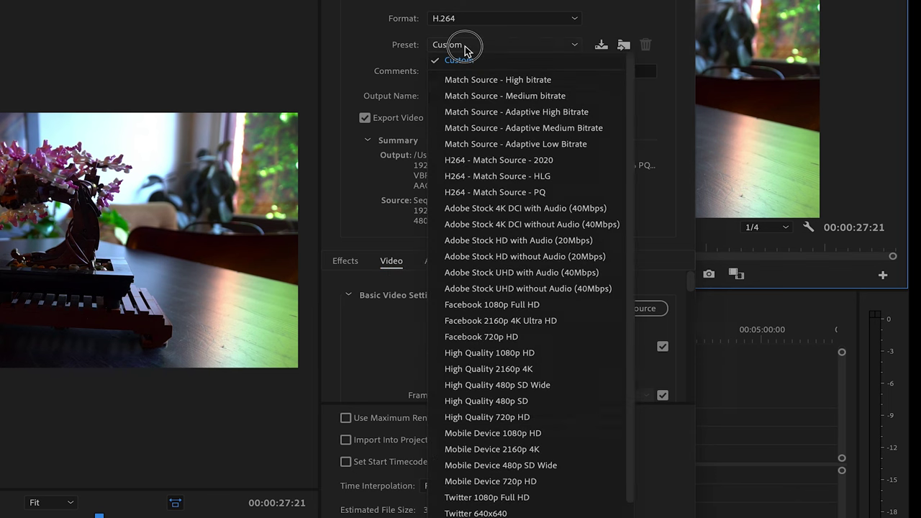
click(467, 84)
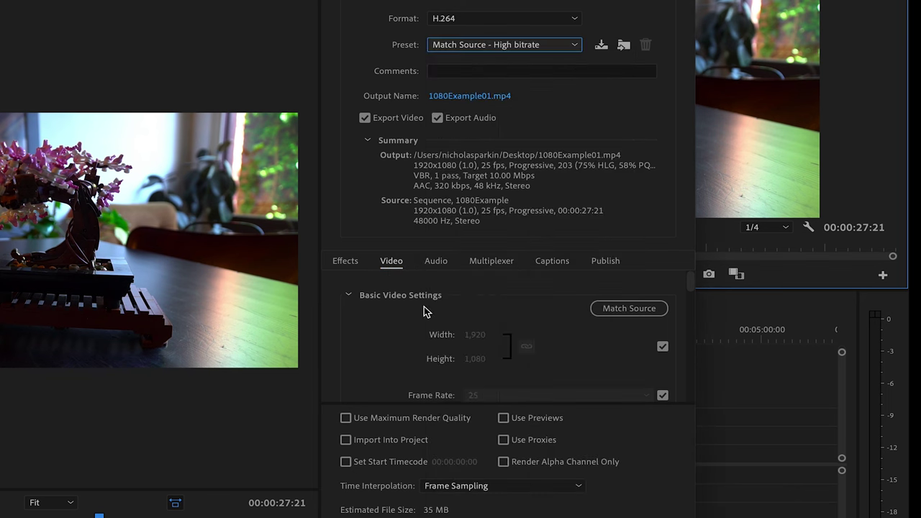
Step: Tick Render at Maximum Depth in the Video settings
scroll(414, 337, down, 1)
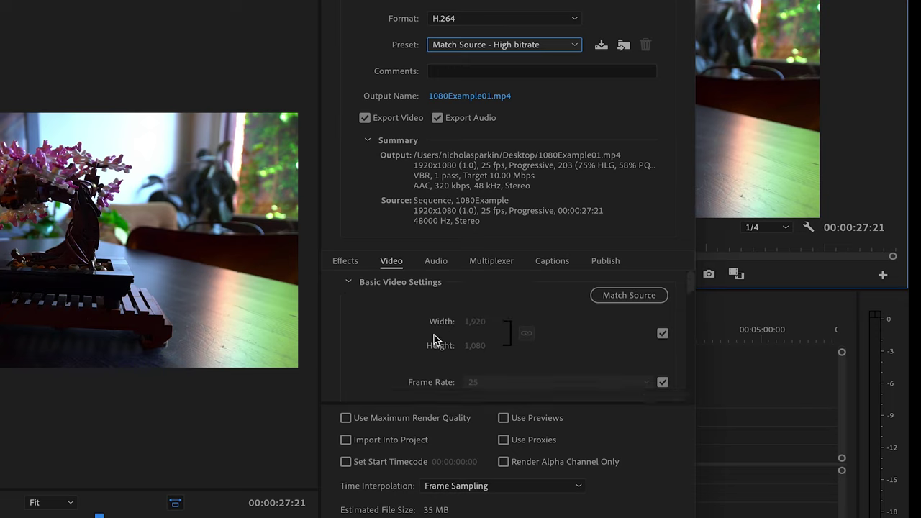
scroll(461, 354, down, 2)
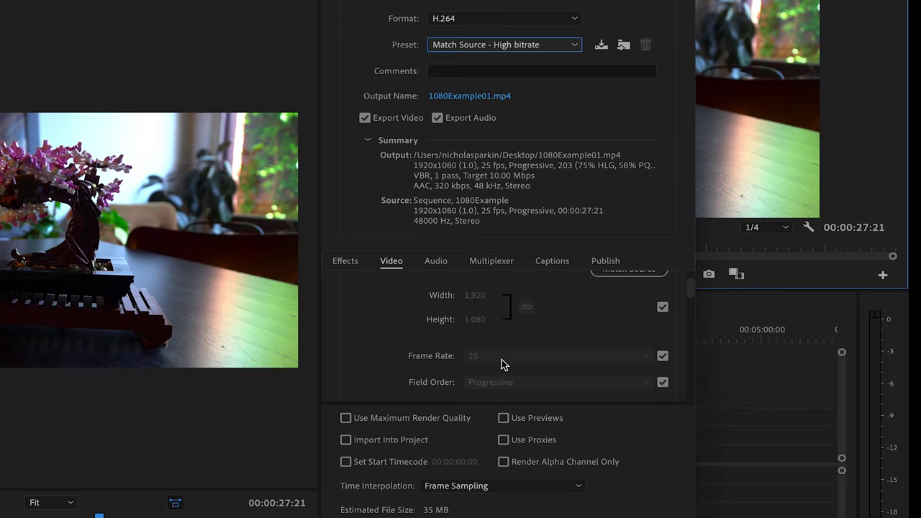
scroll(497, 365, down, 1)
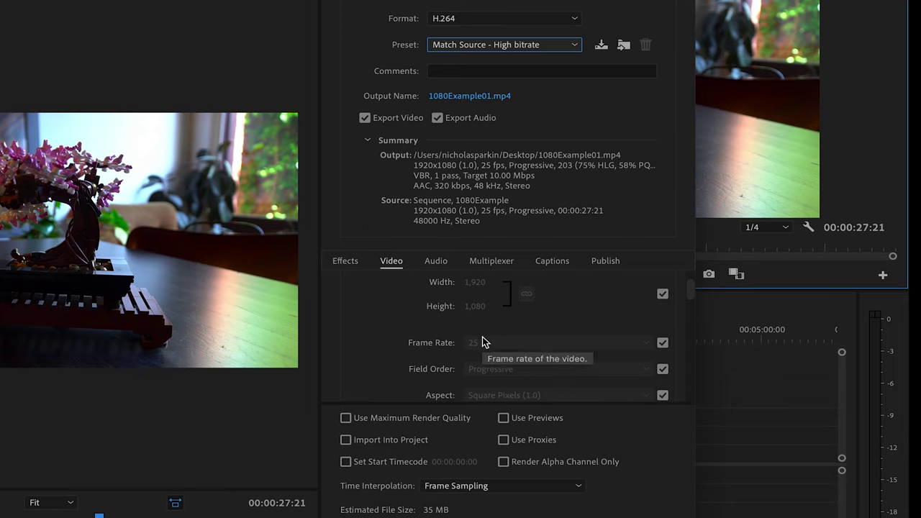
scroll(432, 352, down, 2)
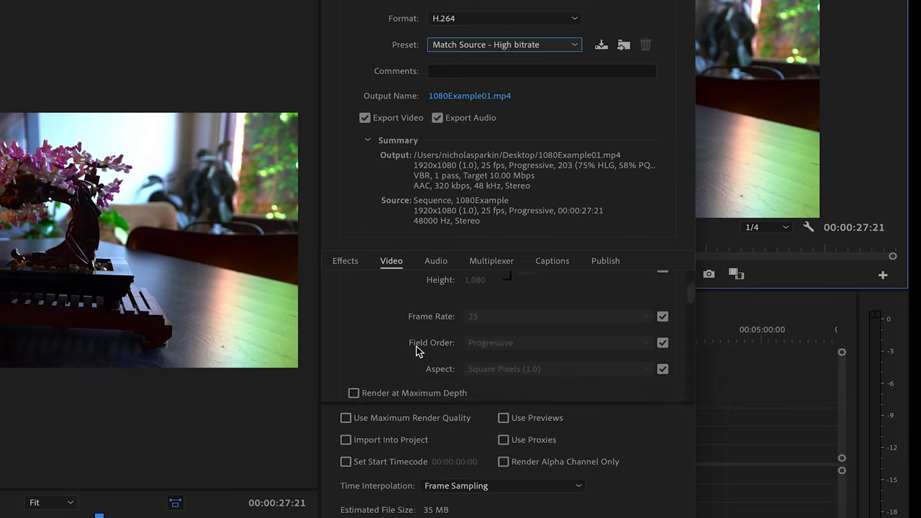
scroll(417, 347, down, 2)
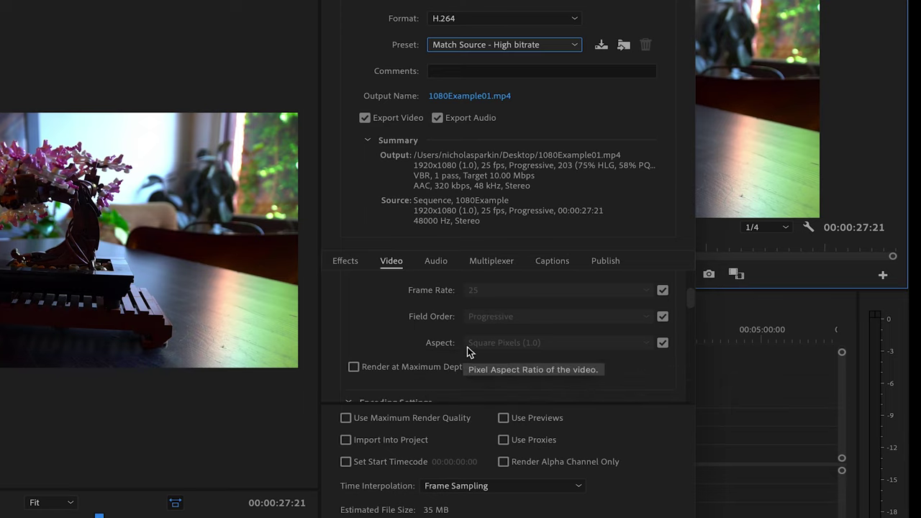
scroll(397, 347, down, 2)
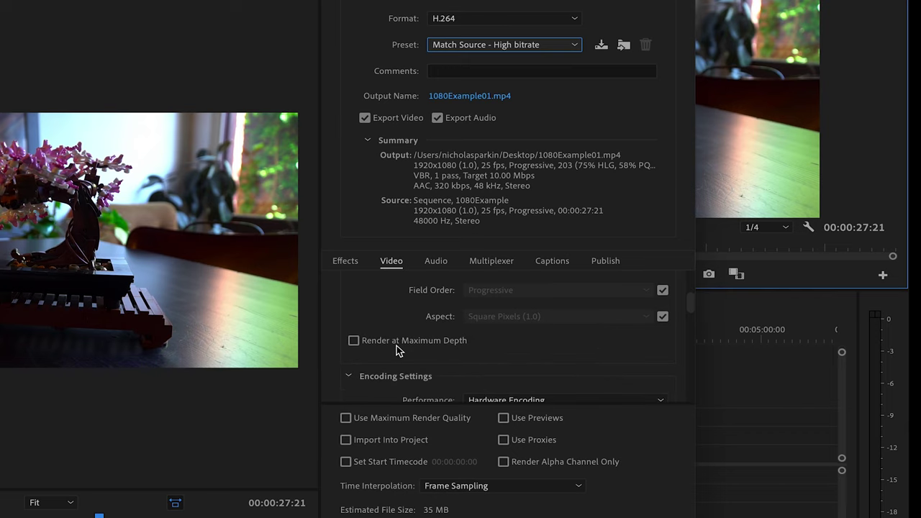
click(374, 343)
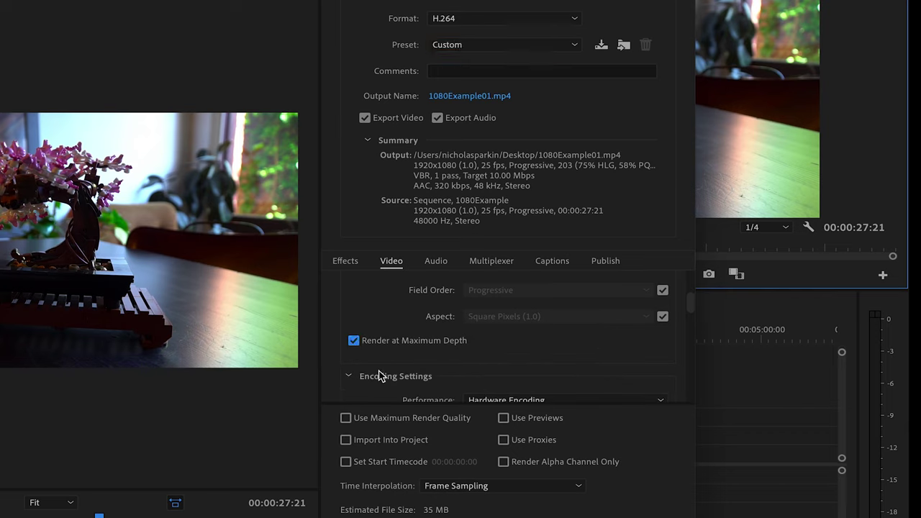
Step: Leave encoding Performance on Hardware Encoding after briefly trying Software Encoding
scroll(383, 365, down, 2)
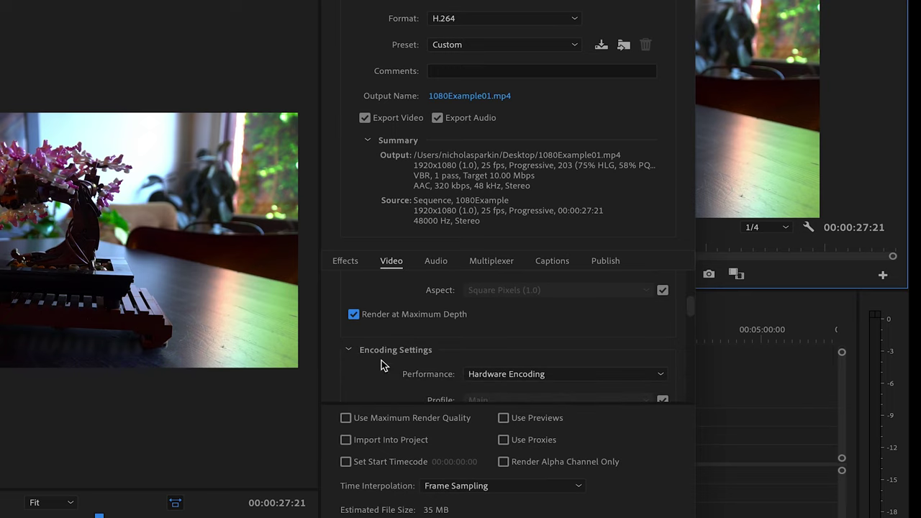
scroll(374, 379, down, 3)
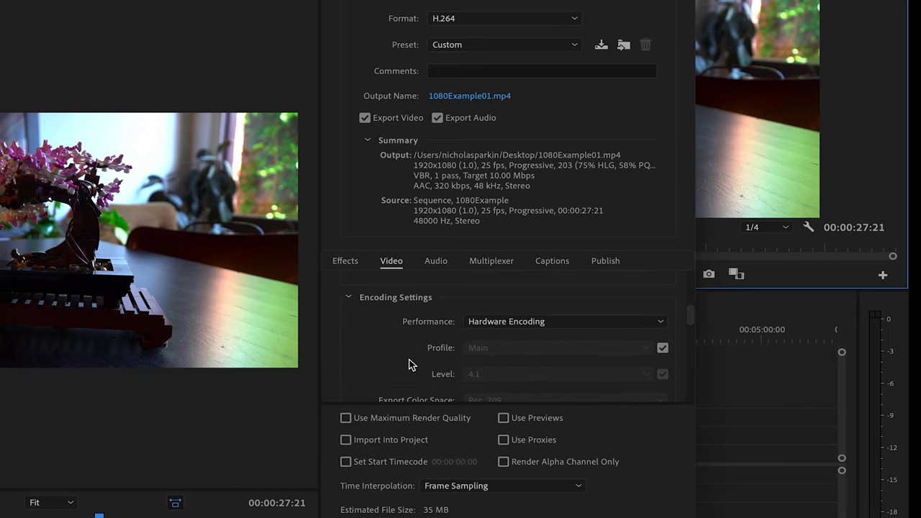
click(509, 323)
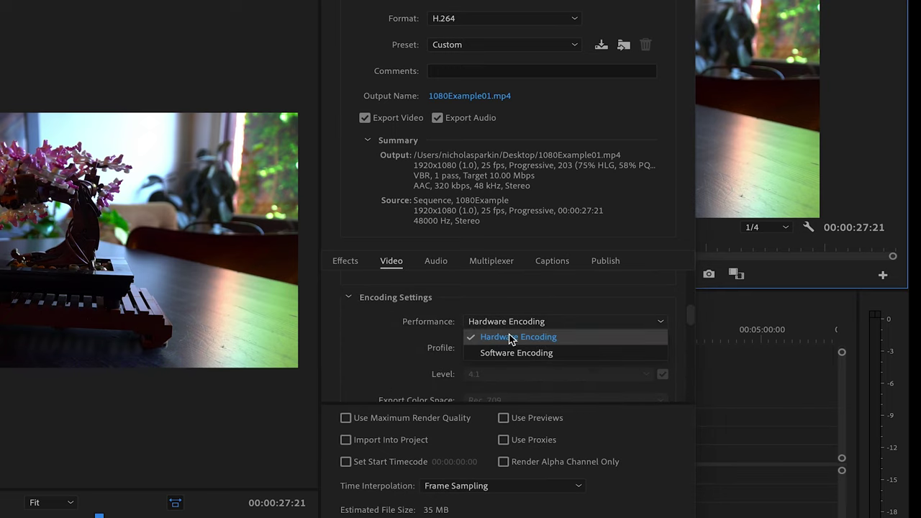
click(509, 338)
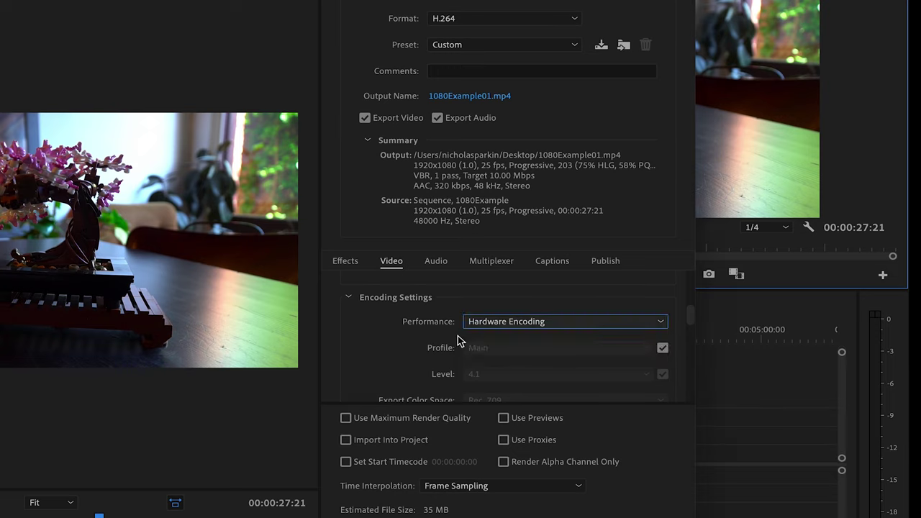
click(472, 323)
click(471, 352)
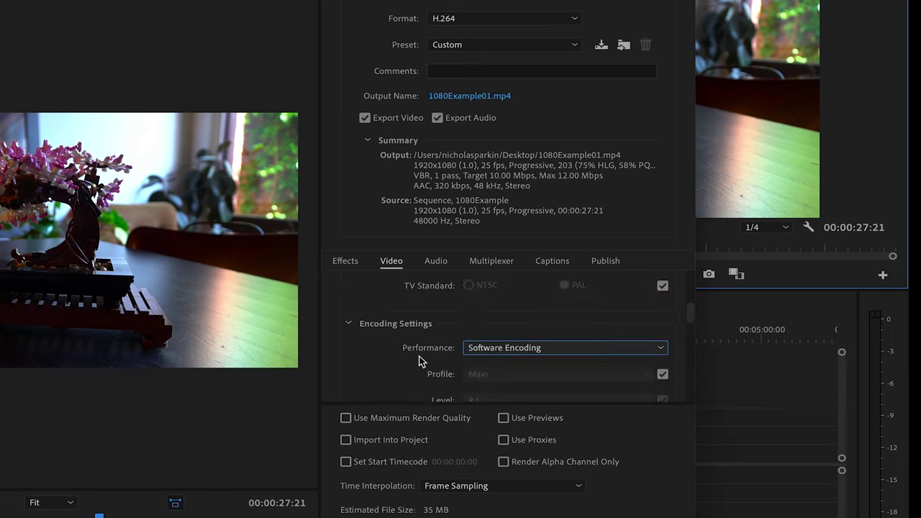
click(479, 348)
click(495, 350)
click(493, 351)
click(495, 362)
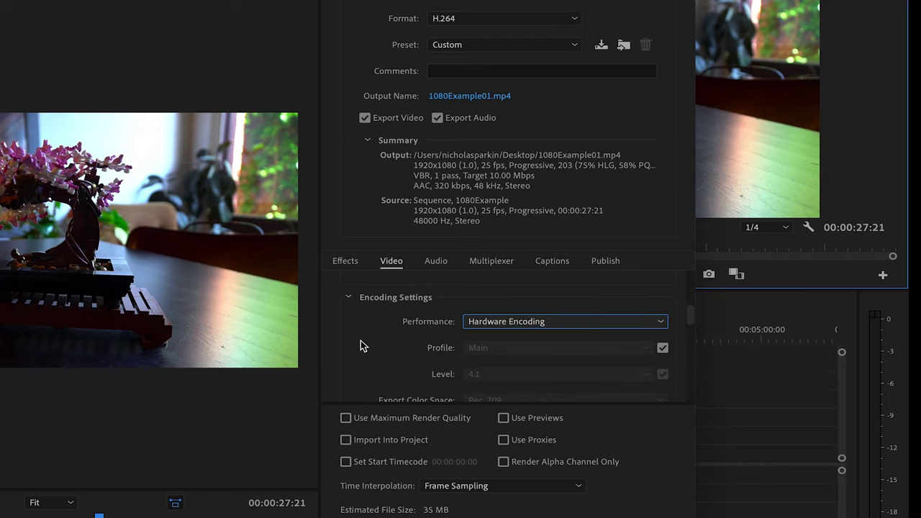
Step: Set the H.264 Profile to High and the Level to 4.2
click(663, 348)
click(632, 351)
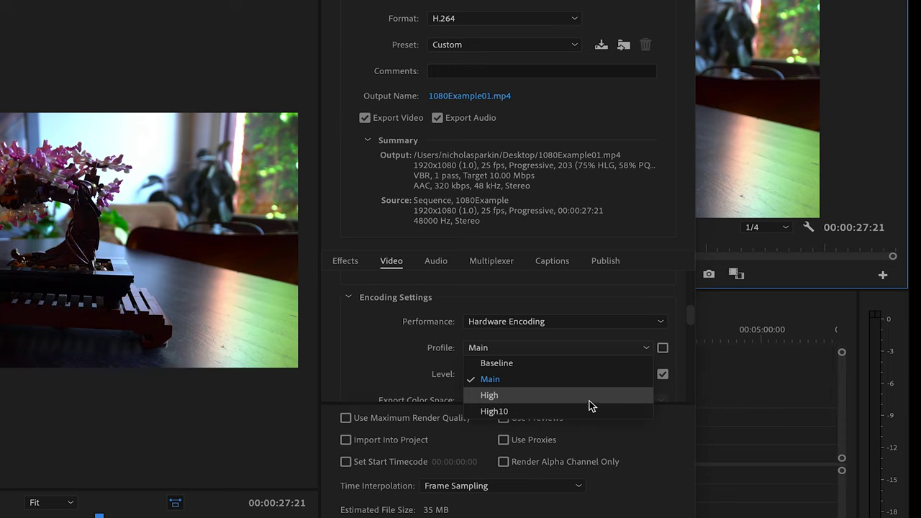
click(588, 399)
click(663, 374)
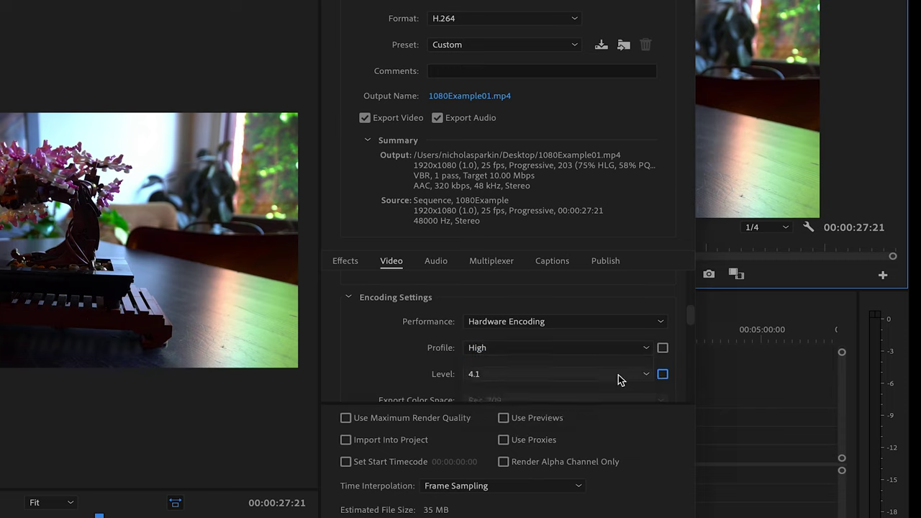
click(618, 375)
click(510, 246)
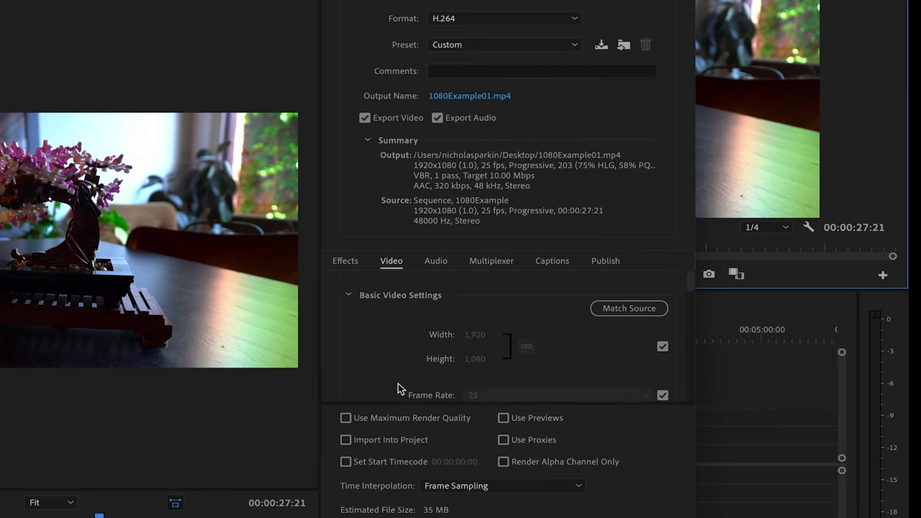
scroll(389, 381, down, 3)
scroll(389, 381, down, 3)
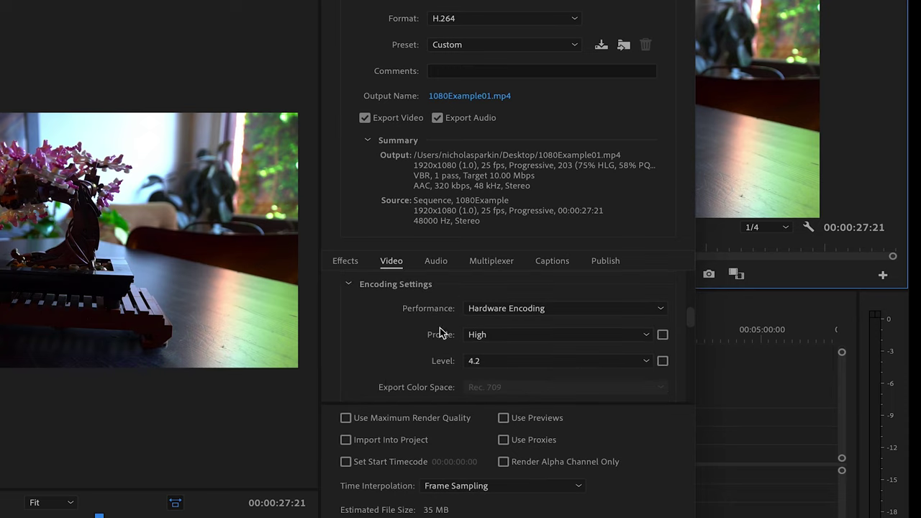
scroll(381, 377, down, 5)
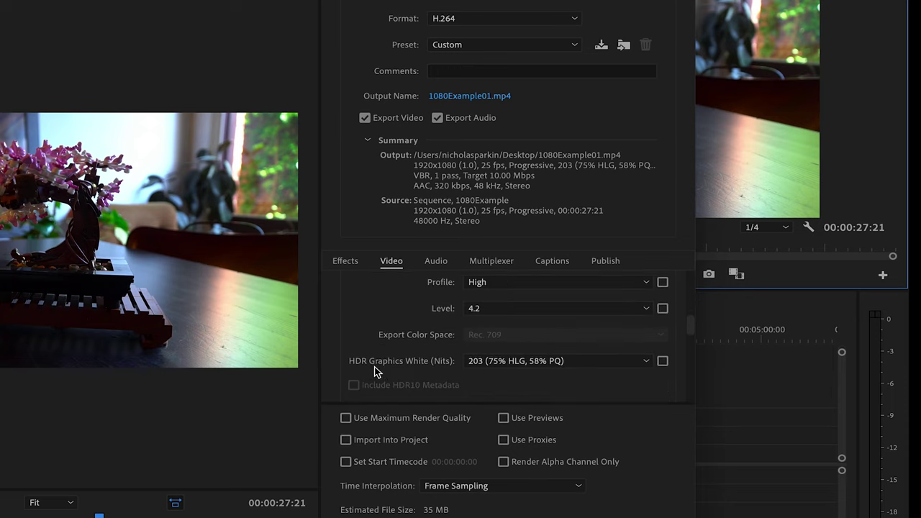
scroll(367, 338, down, 5)
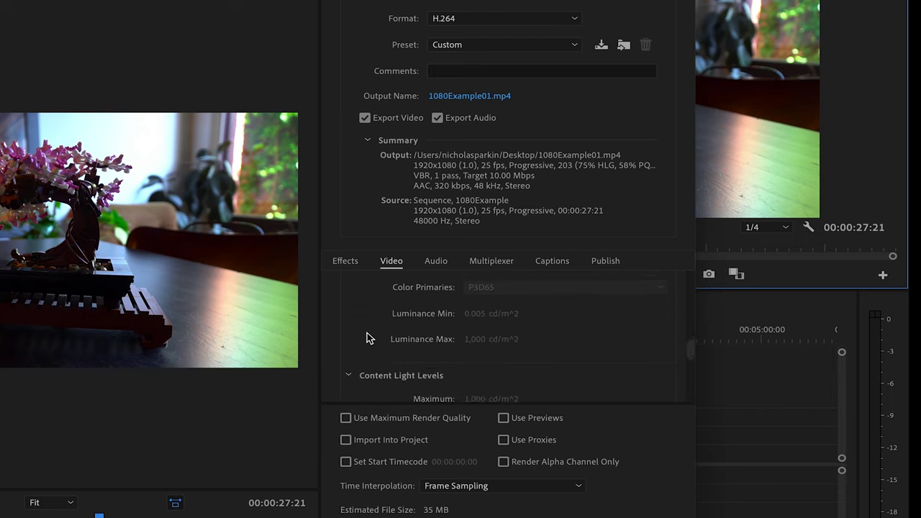
scroll(365, 338, down, 3)
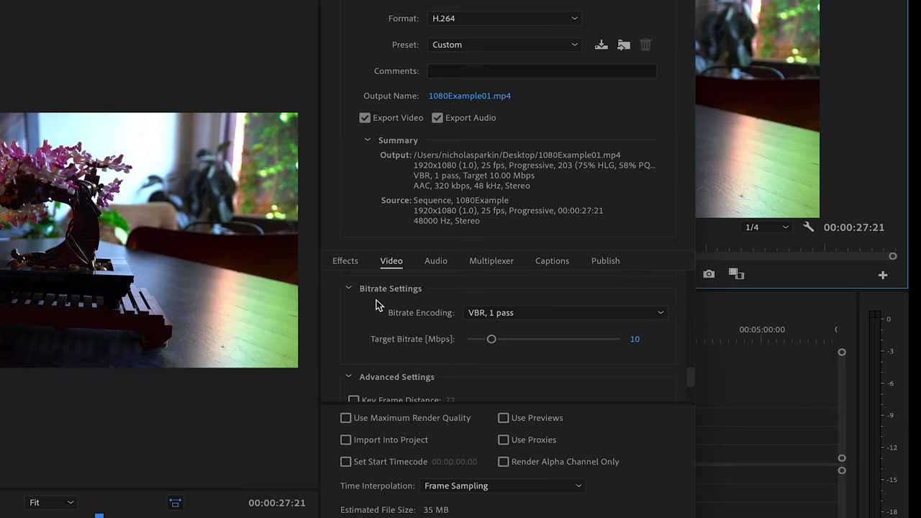
Step: Switch bitrate encoding from VBR to CBR with a 30 Mbps target bitrate
click(523, 315)
click(521, 328)
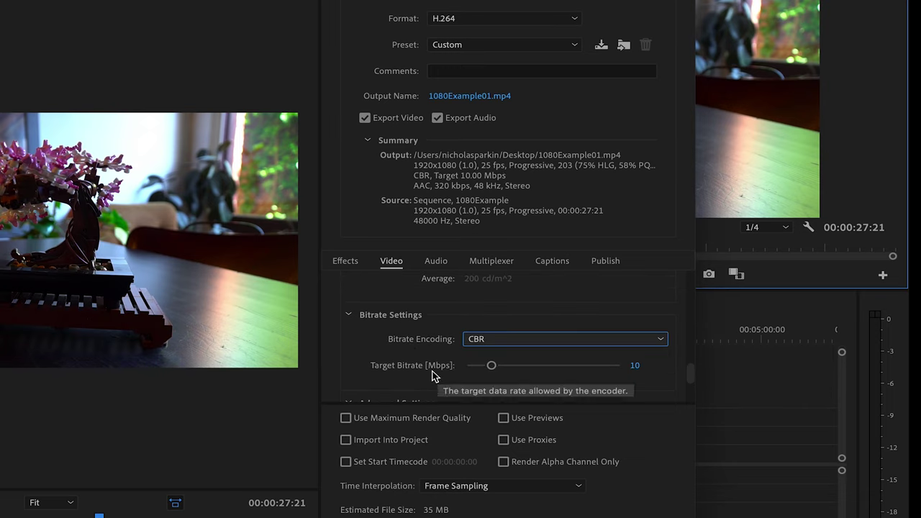
click(633, 366)
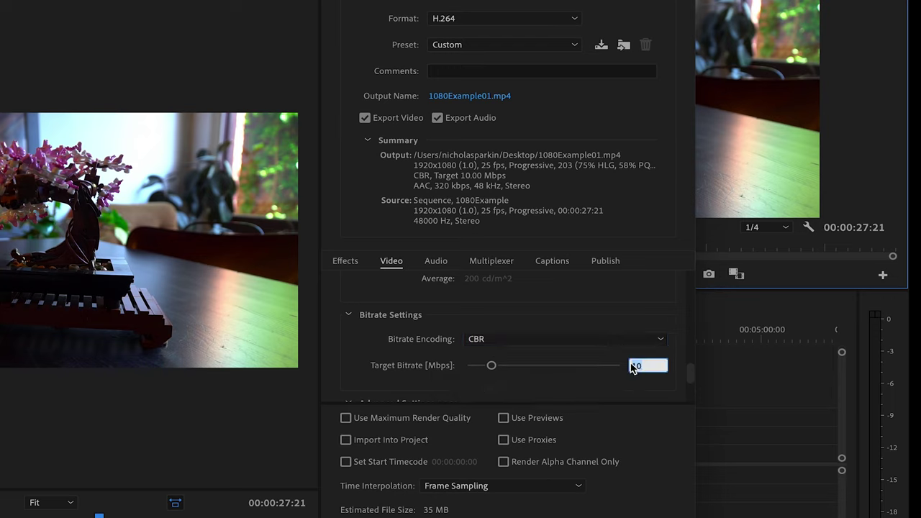
text(30)
key(Return)
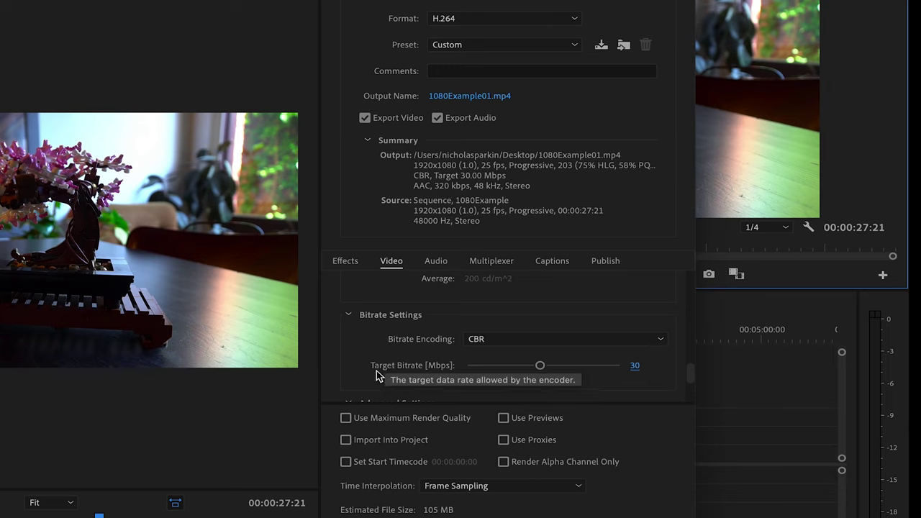
scroll(376, 368, down, 5)
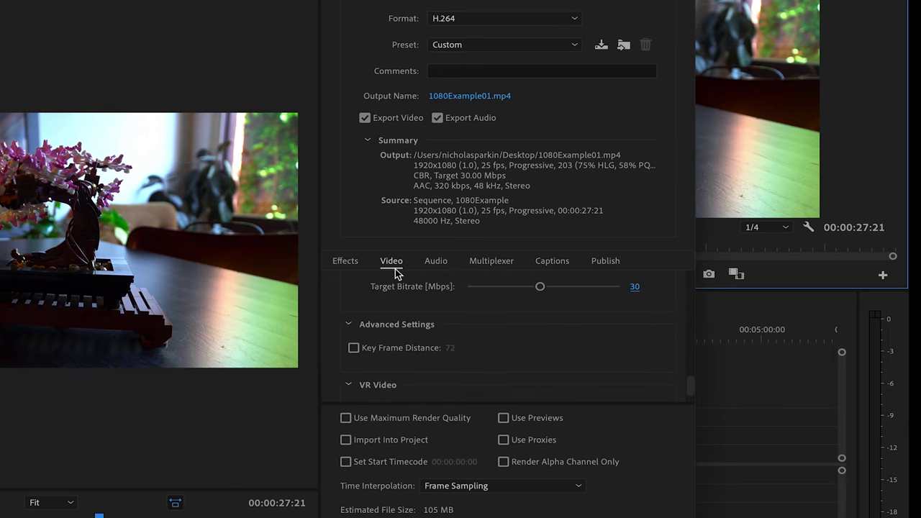
Step: Check the audio settings (AAC, 48000 Hz, Stereo, 320 kbps) and tick Use Maximum Render Quality
click(436, 264)
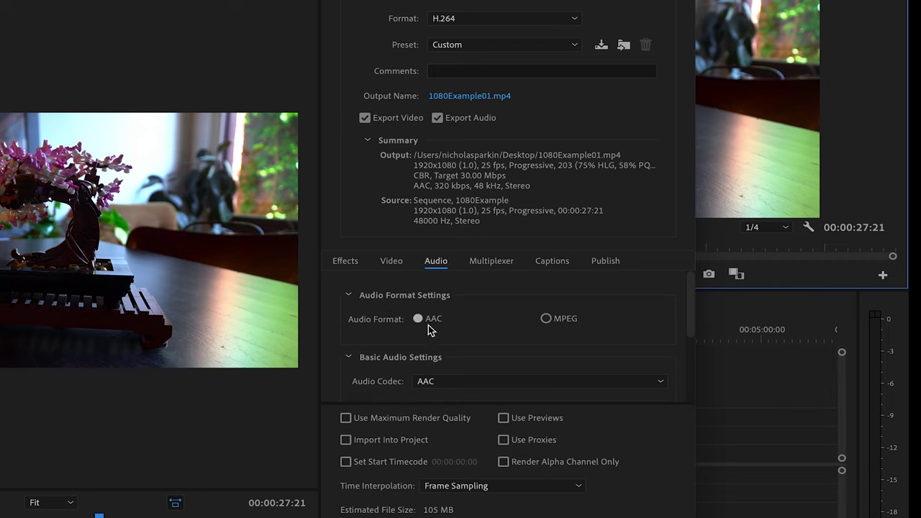
scroll(401, 341, down, 3)
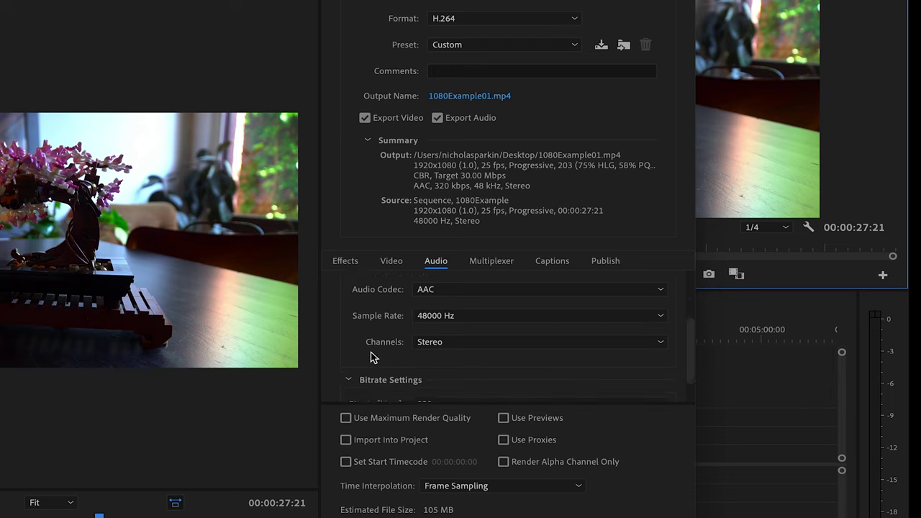
scroll(418, 319, down, 2)
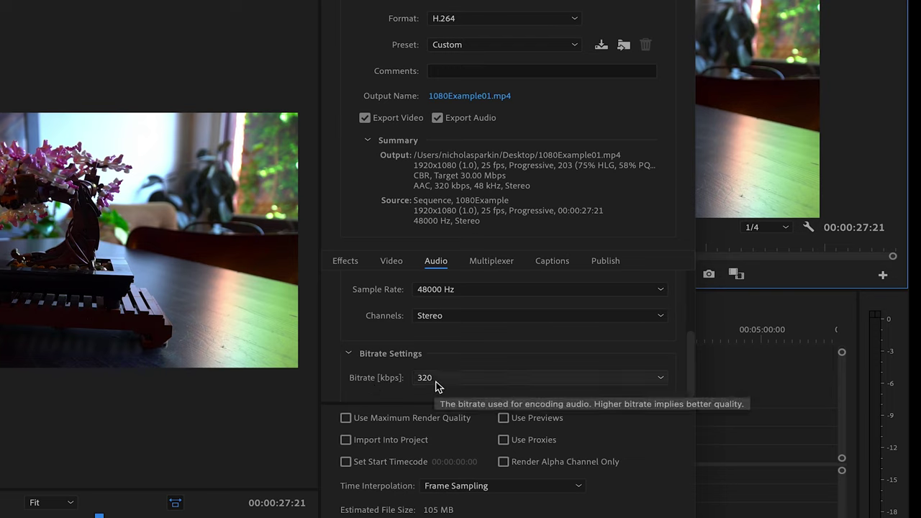
click(359, 417)
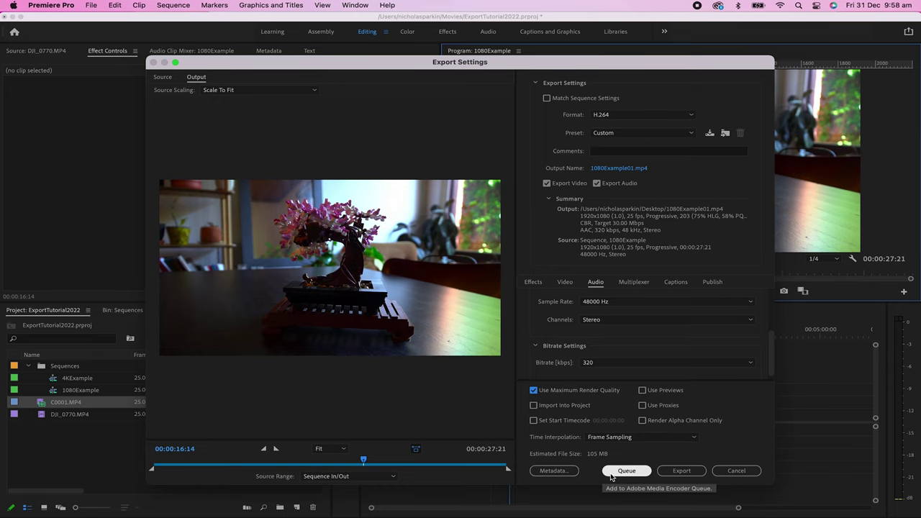
click(611, 476)
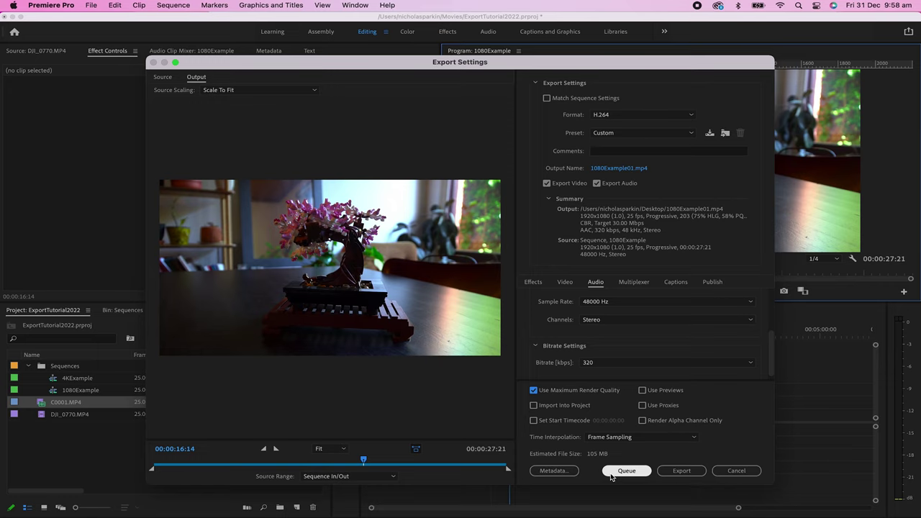
click(661, 472)
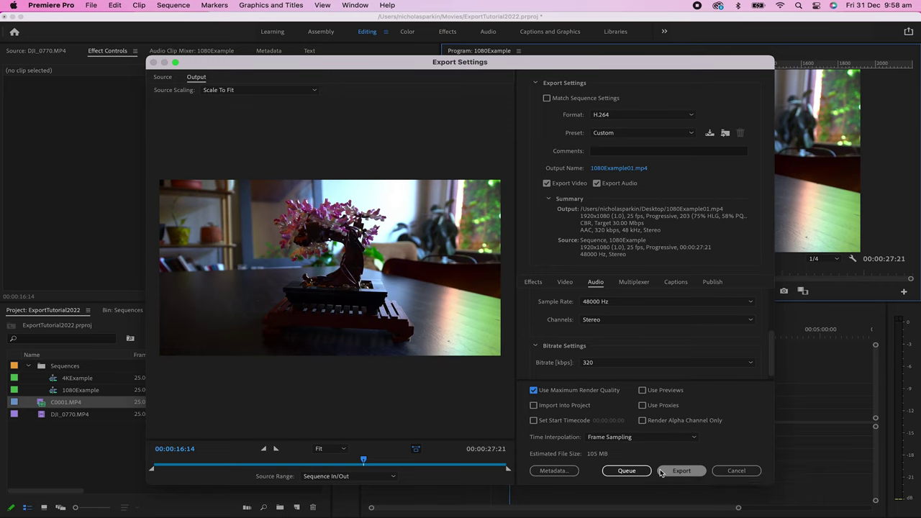
click(623, 471)
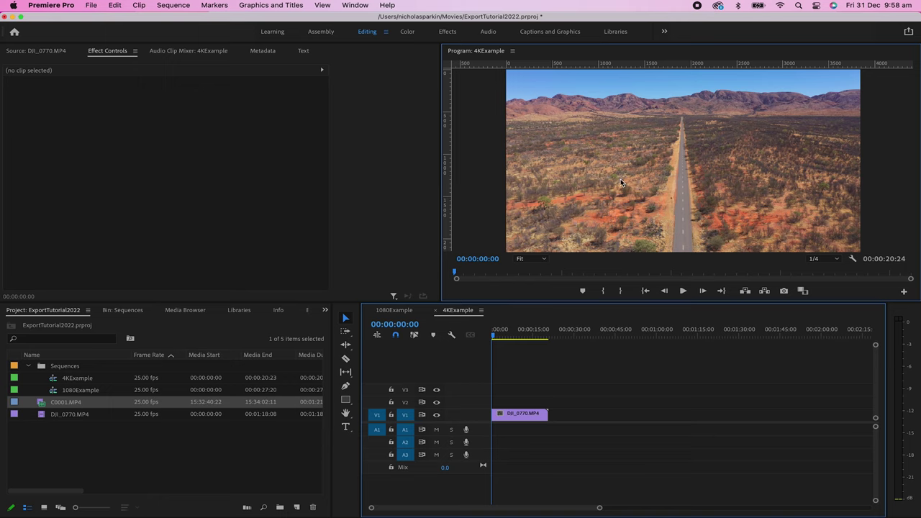
click(120, 460)
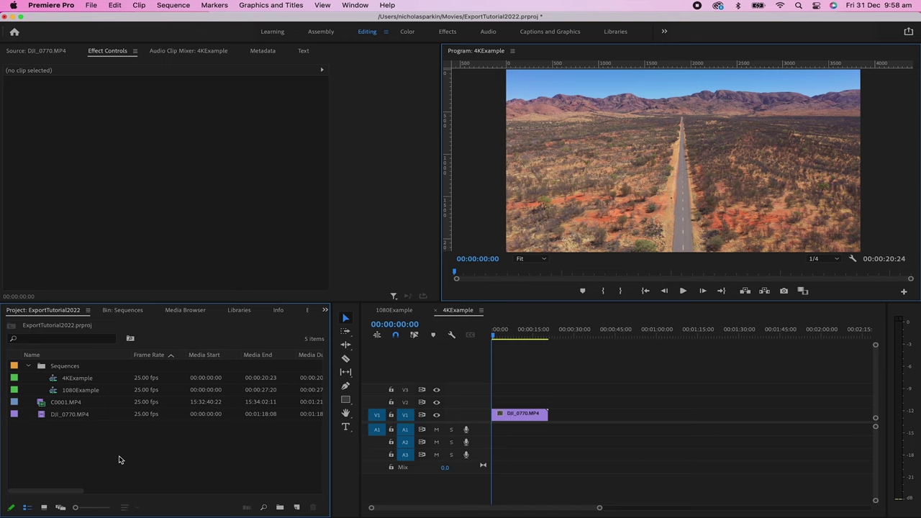
click(59, 417)
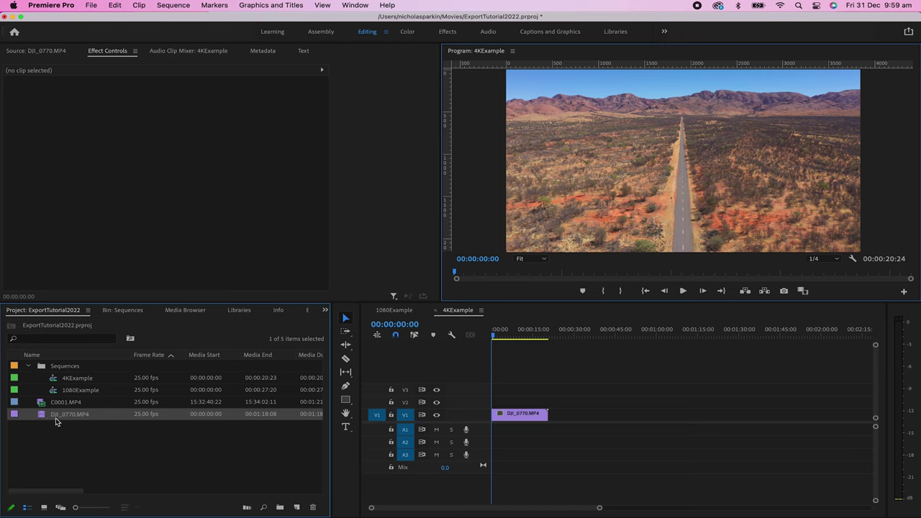
right_click(58, 419)
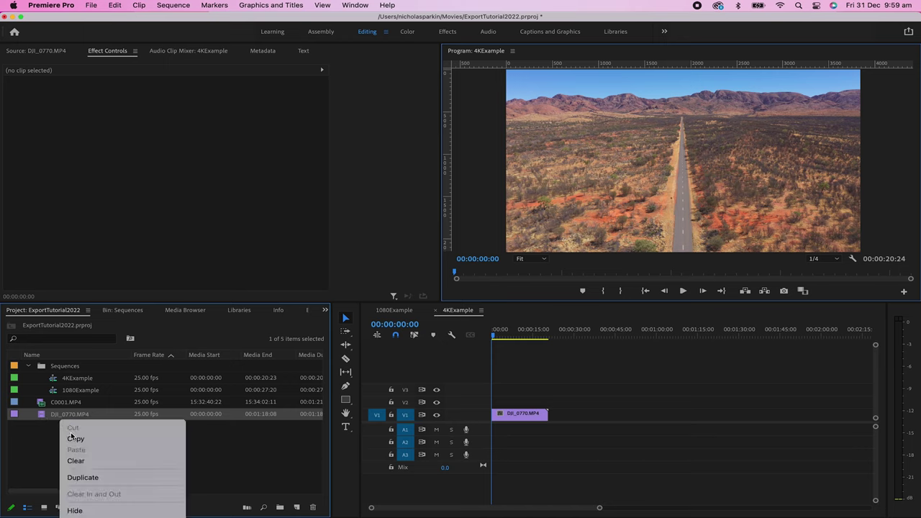
scroll(88, 508, down, 10)
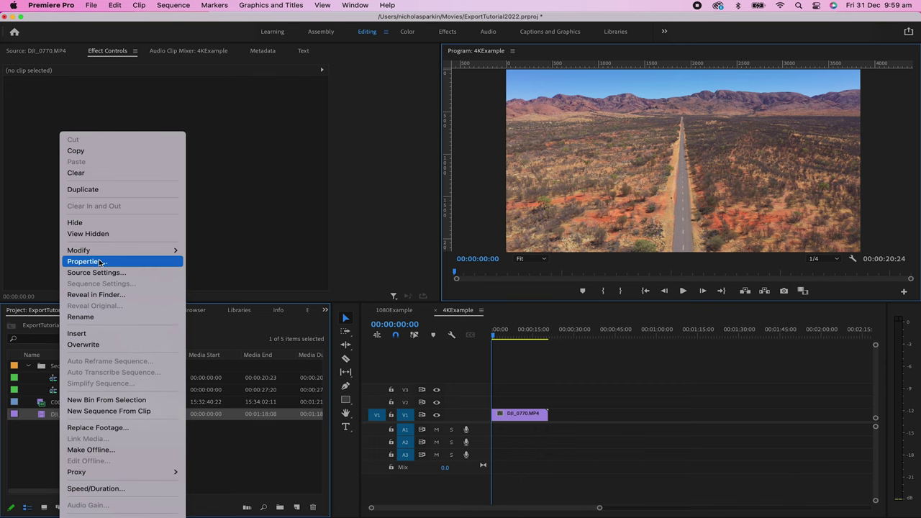
click(86, 261)
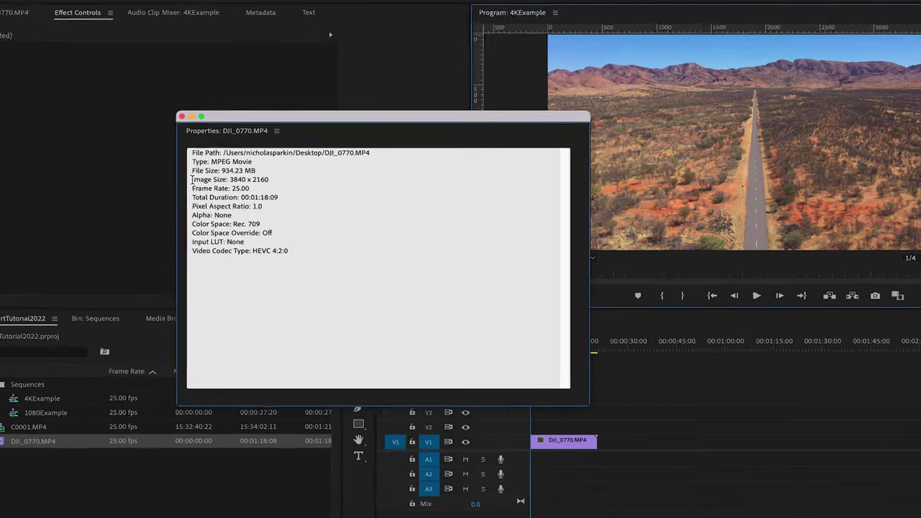
drag(205, 193, 254, 199)
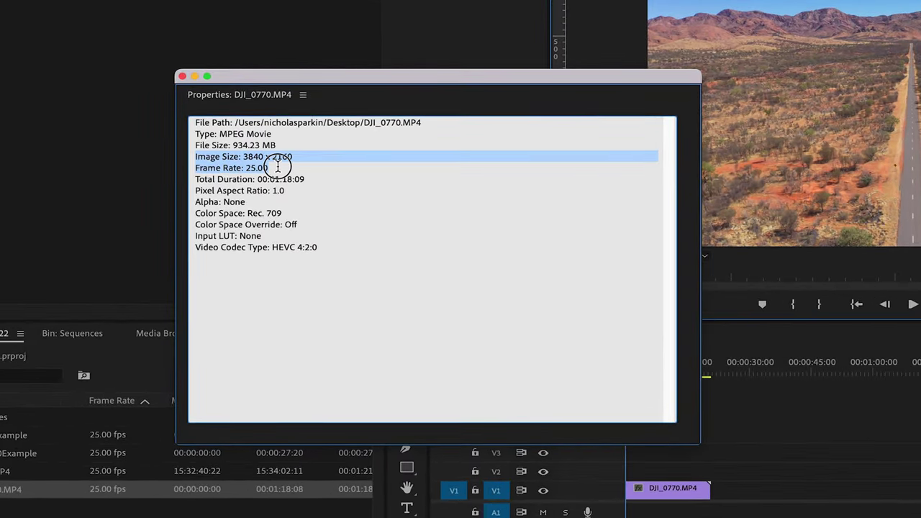
click(196, 158)
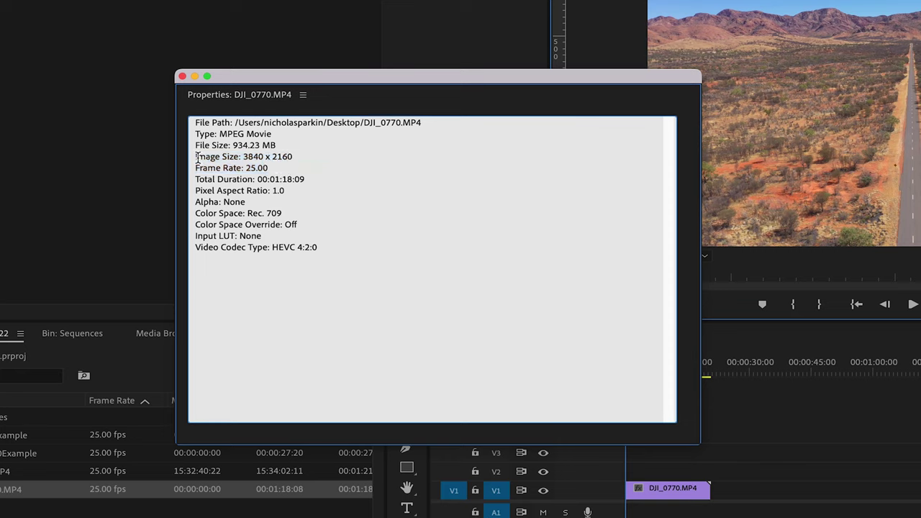
drag(196, 157, 298, 156)
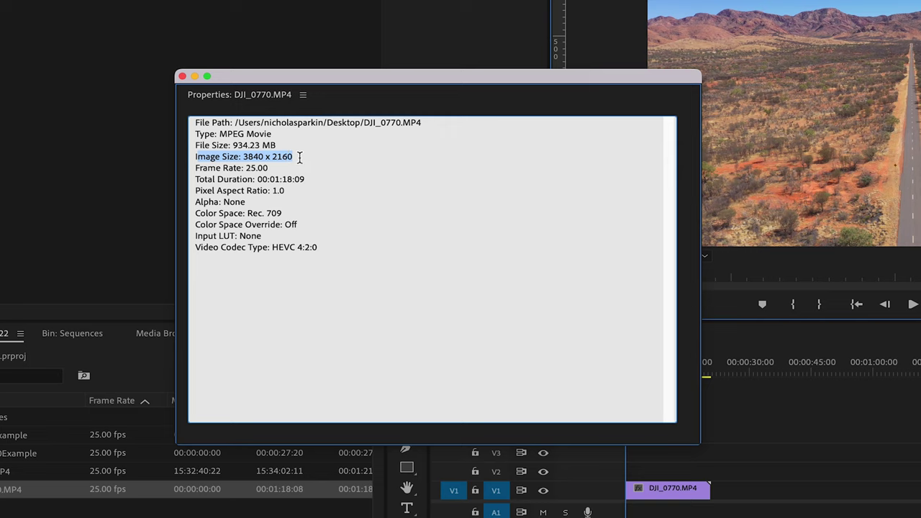
drag(301, 156, 242, 156)
click(217, 168)
triple_click(218, 168)
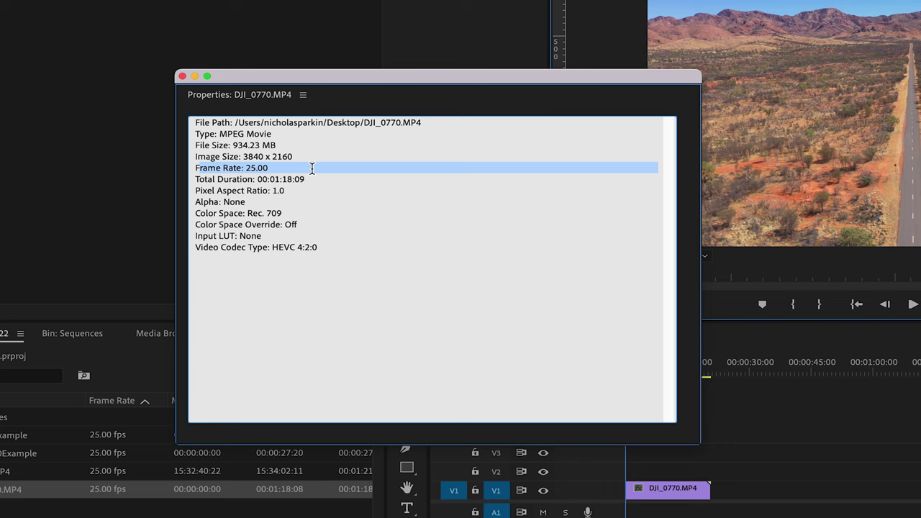
drag(284, 168, 196, 156)
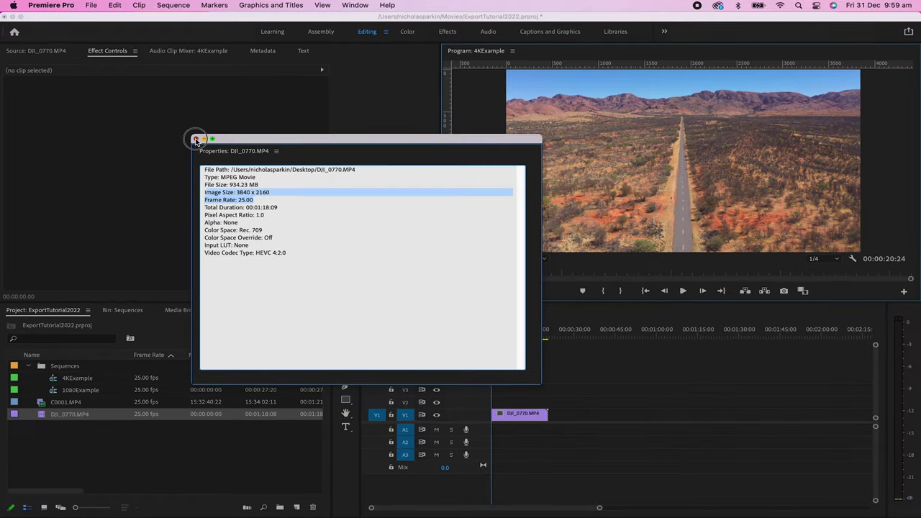
click(196, 139)
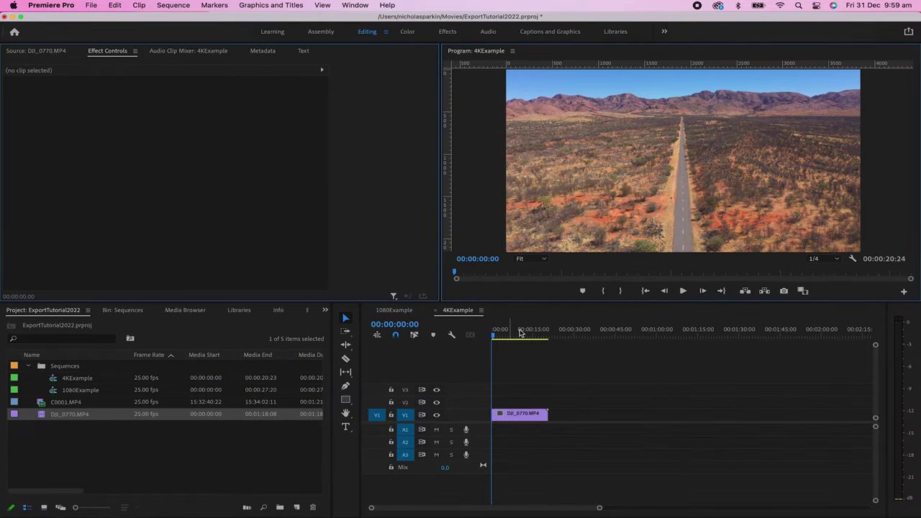
click(164, 5)
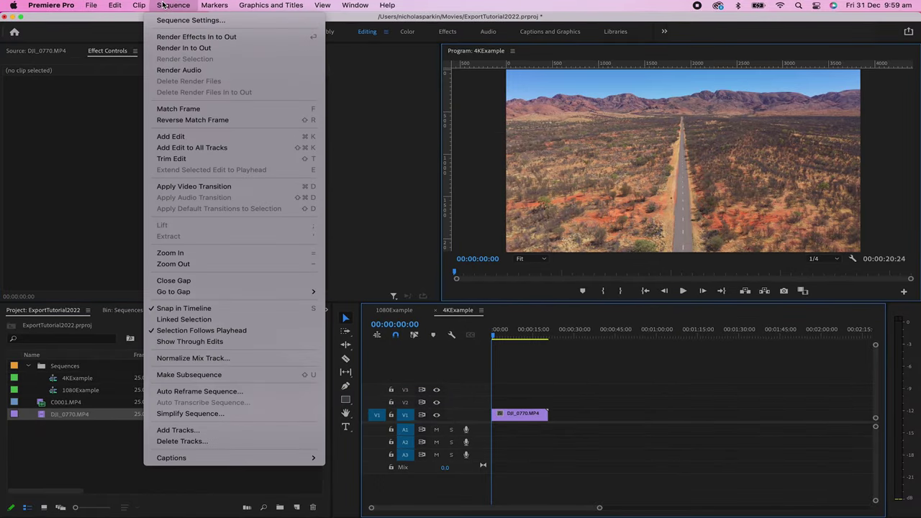
click(171, 25)
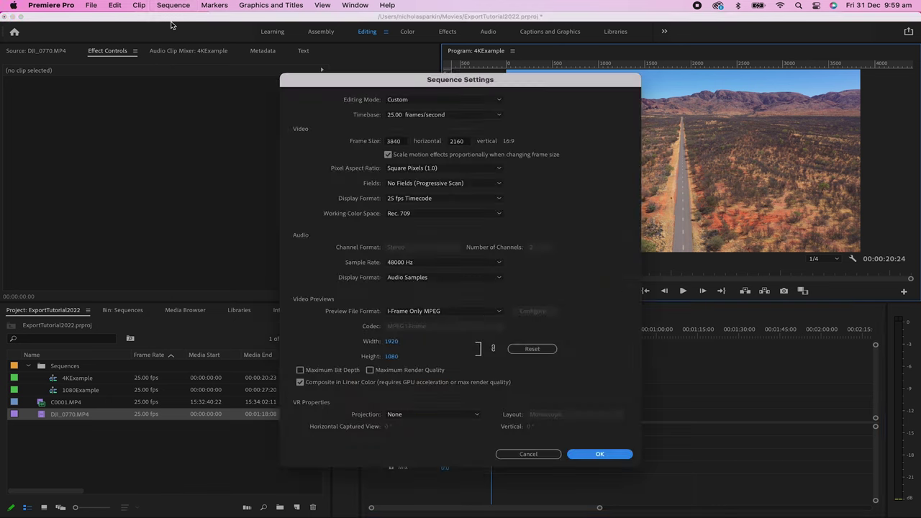
click(402, 143)
click(466, 142)
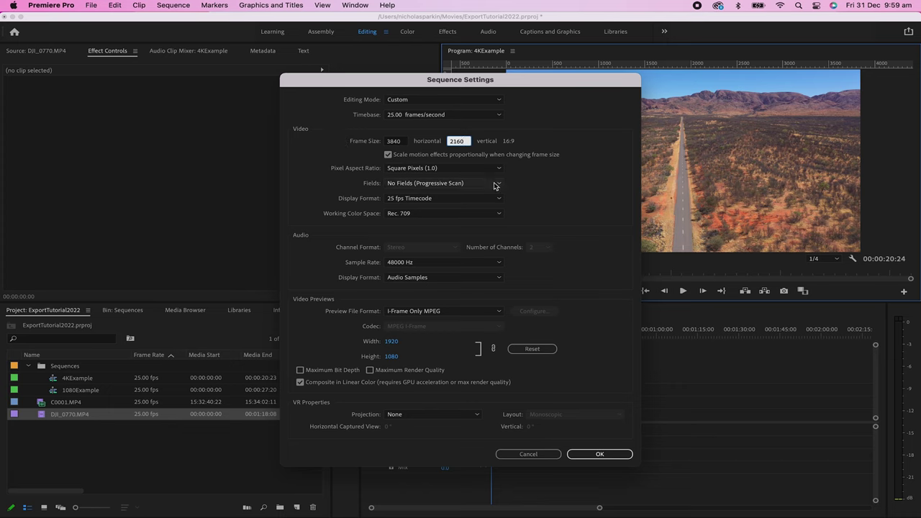
click(402, 117)
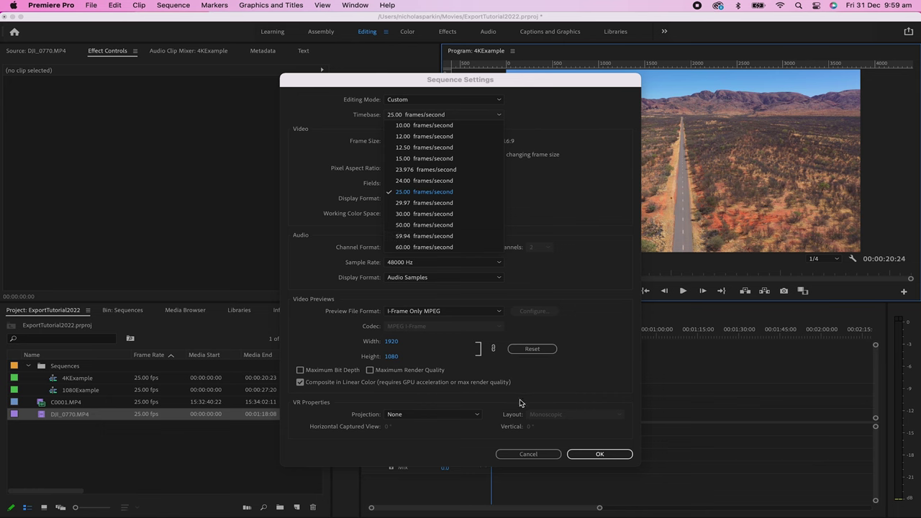
click(528, 454)
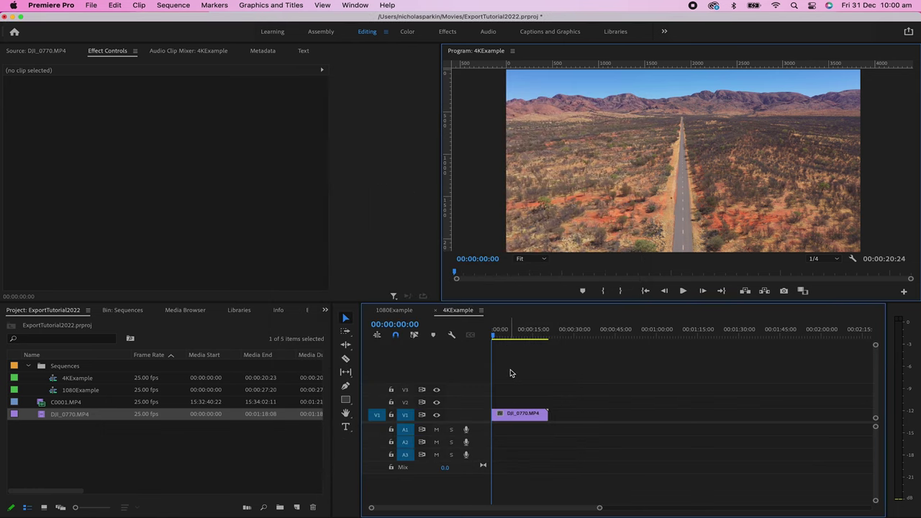
Step: Open the 4KExample media export with H.264 format and the Match Source - High bitrate preset
click(92, 5)
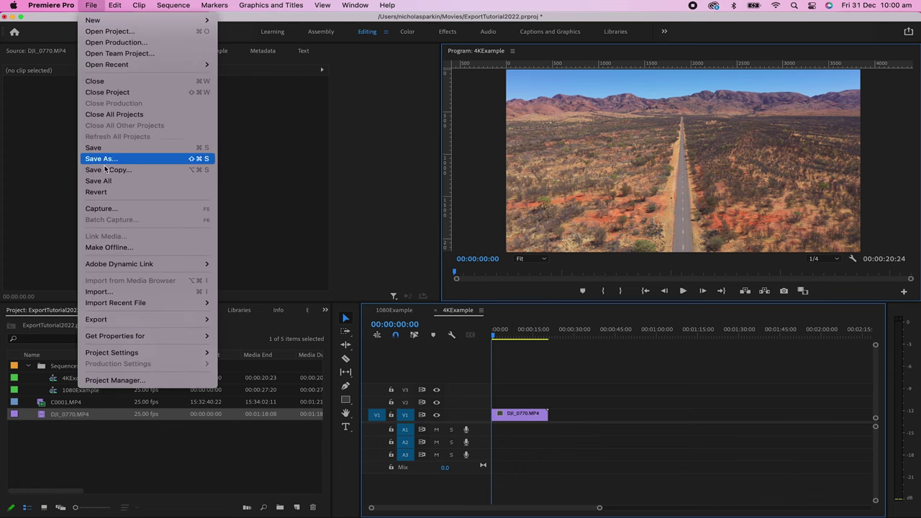
mouse_move(115, 320)
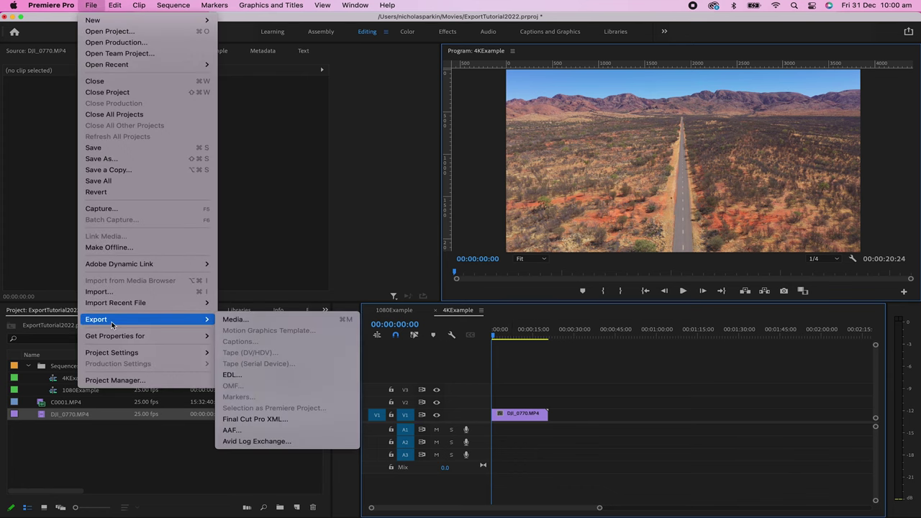
click(266, 324)
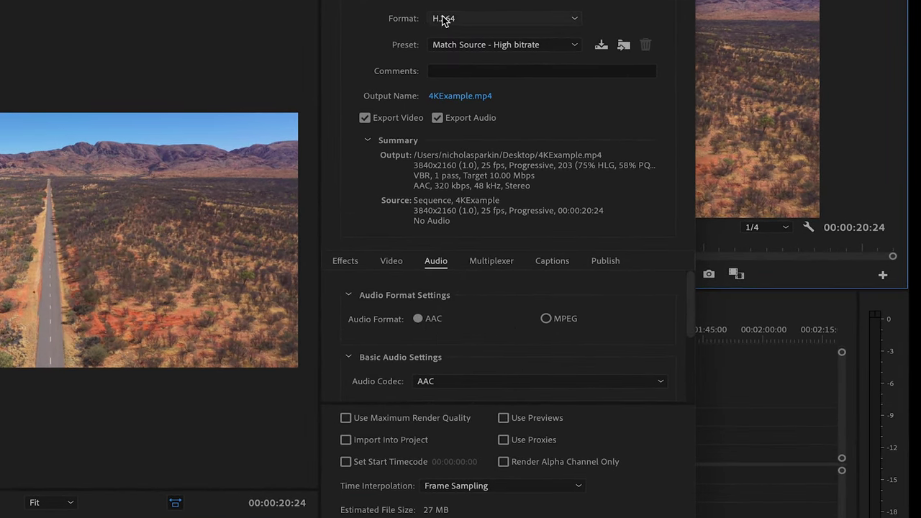
click(453, 20)
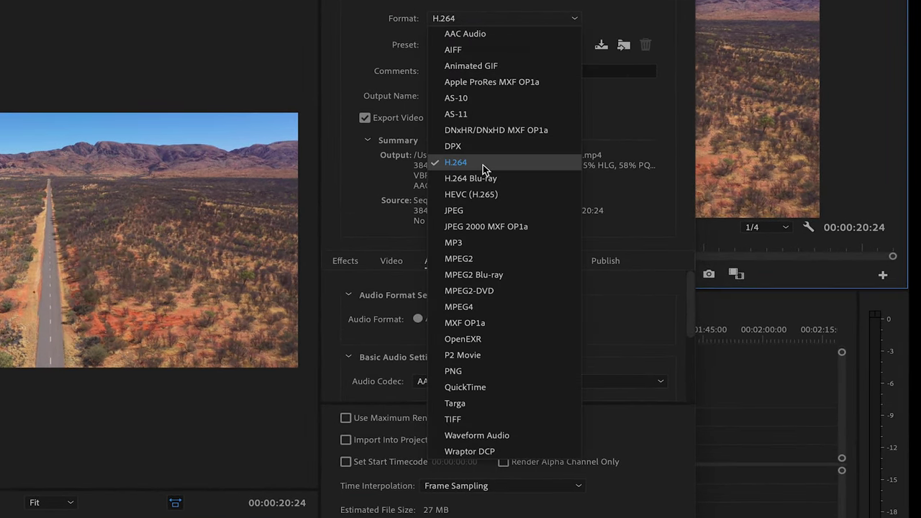
click(483, 165)
click(461, 44)
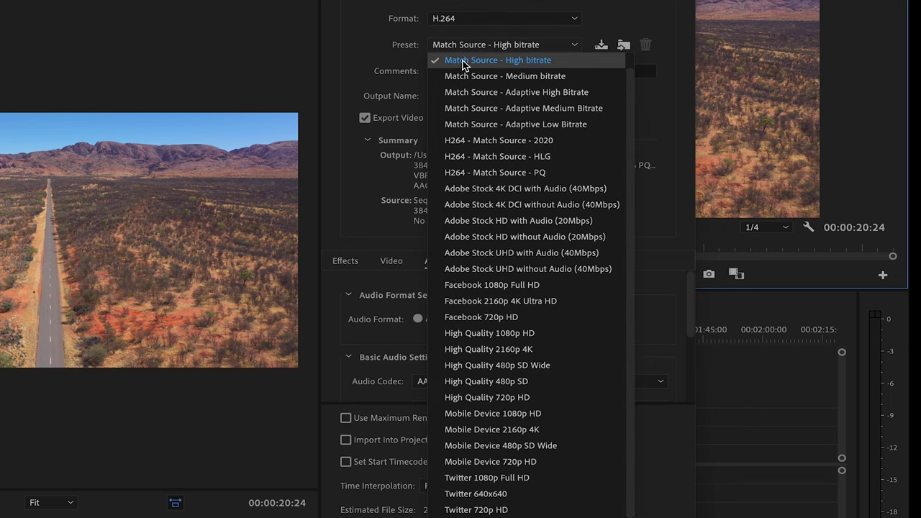
click(463, 62)
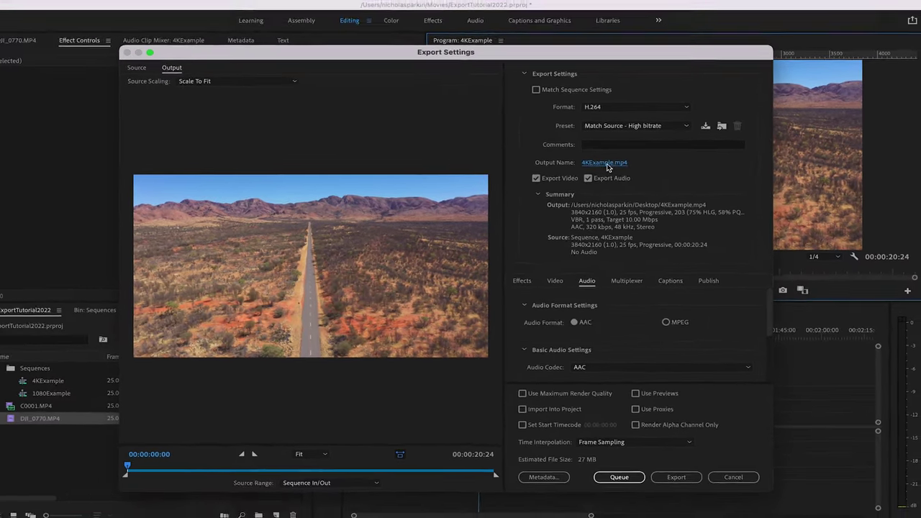
Step: Rename the output file to 4KExample01.mp4 on the Desktop in the Save As dialog
click(605, 162)
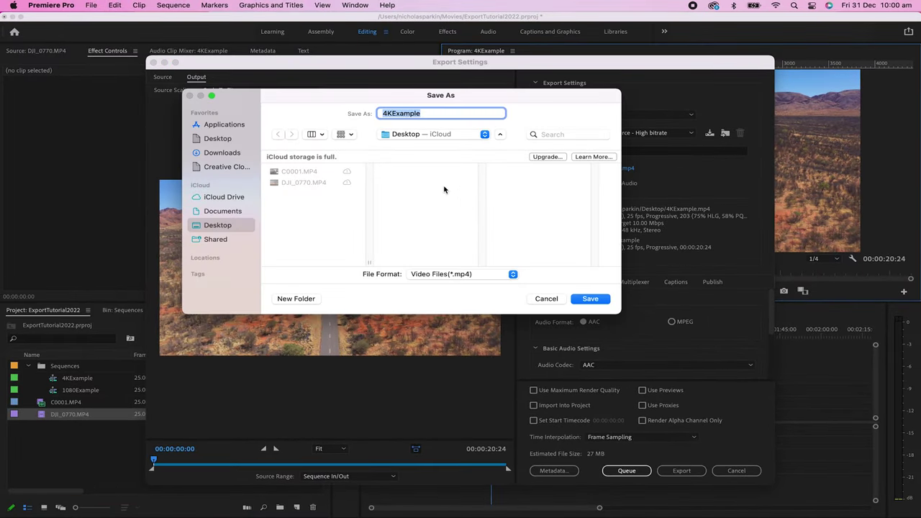
click(394, 114)
click(447, 114)
click(589, 298)
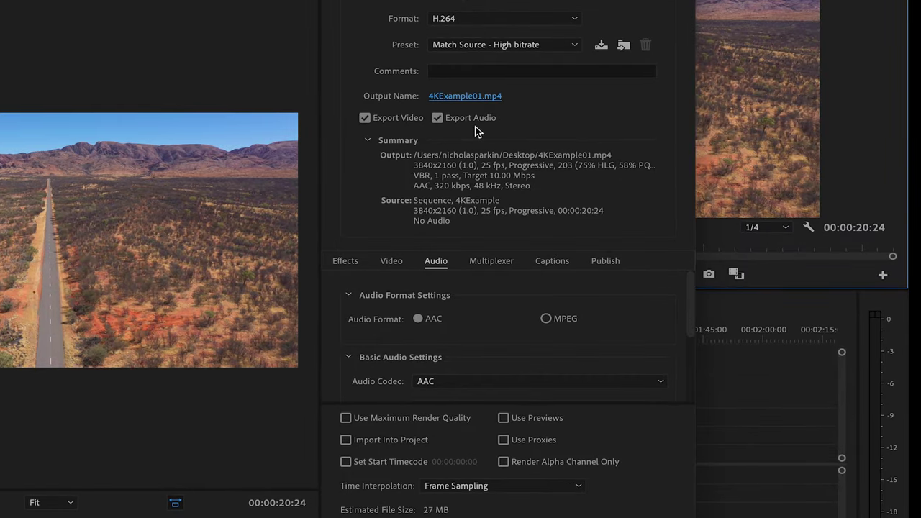
Step: Toggle Export Audio off and on, then view the 3840 x 2160, 25 fps video settings
click(438, 120)
click(438, 119)
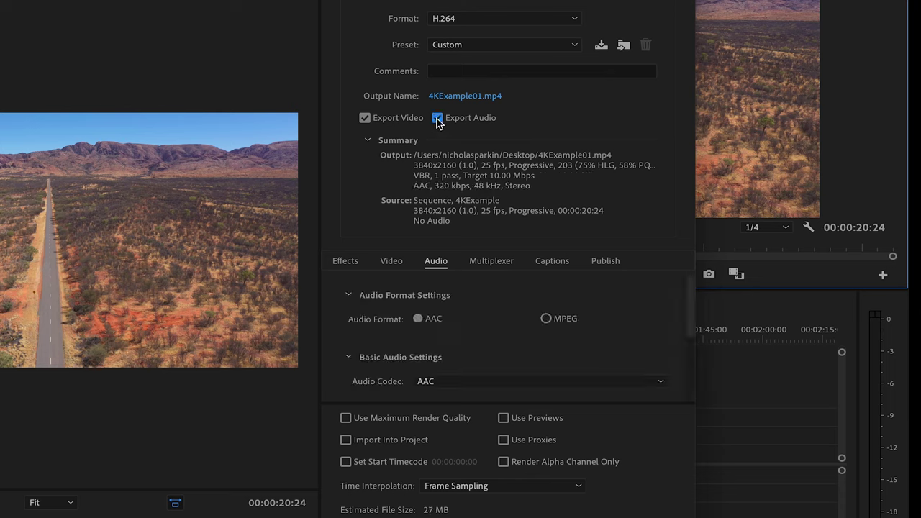
click(398, 263)
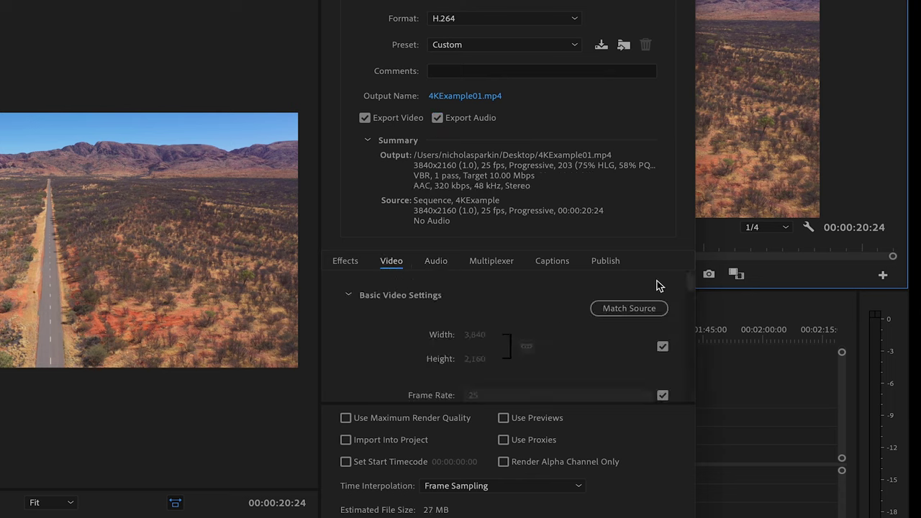
drag(690, 288, 691, 291)
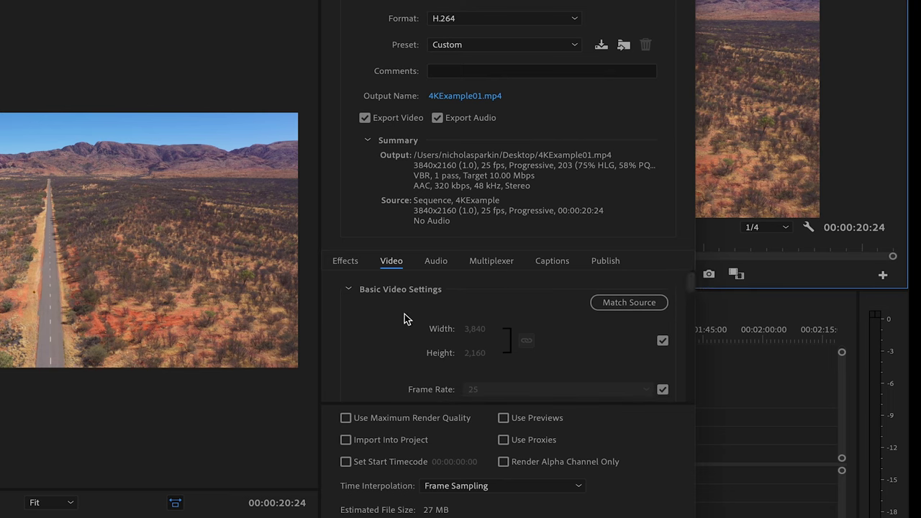
Step: Reapply the Match Source - High bitrate preset and scroll down to Render at Maximum Depth
click(690, 291)
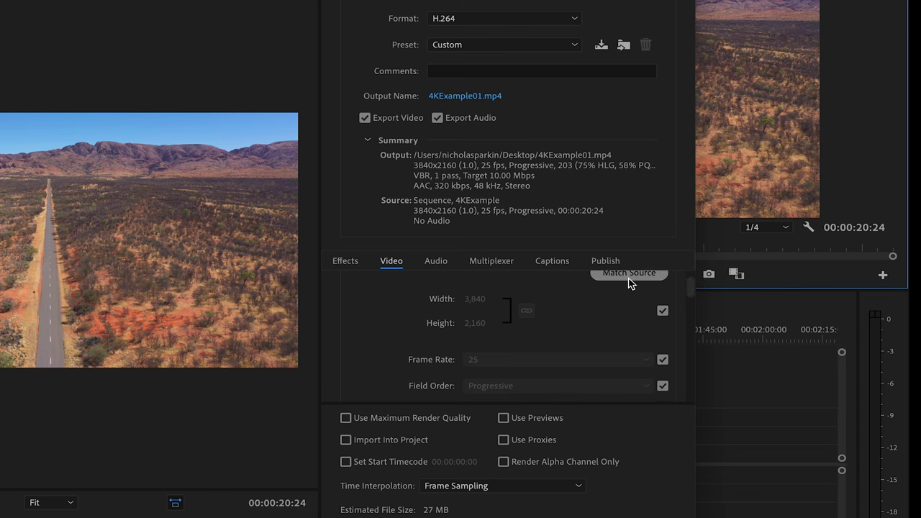
click(472, 46)
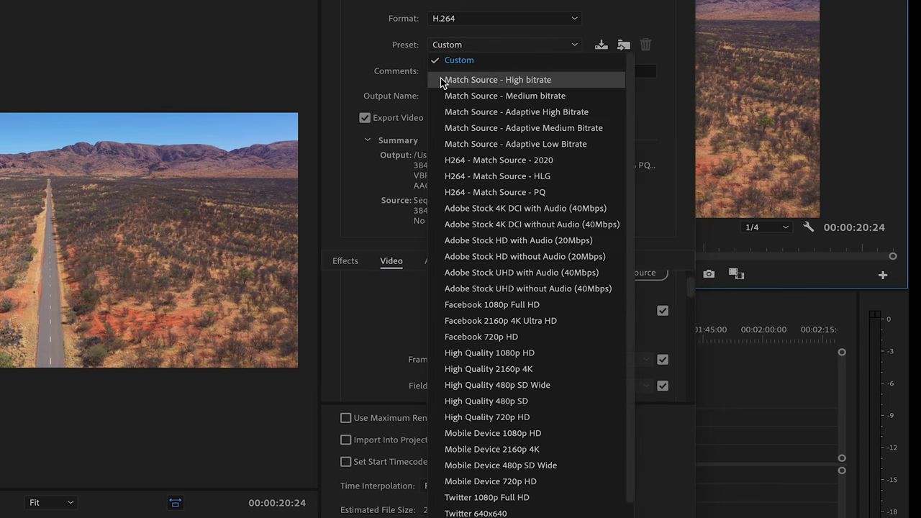
click(464, 81)
click(690, 286)
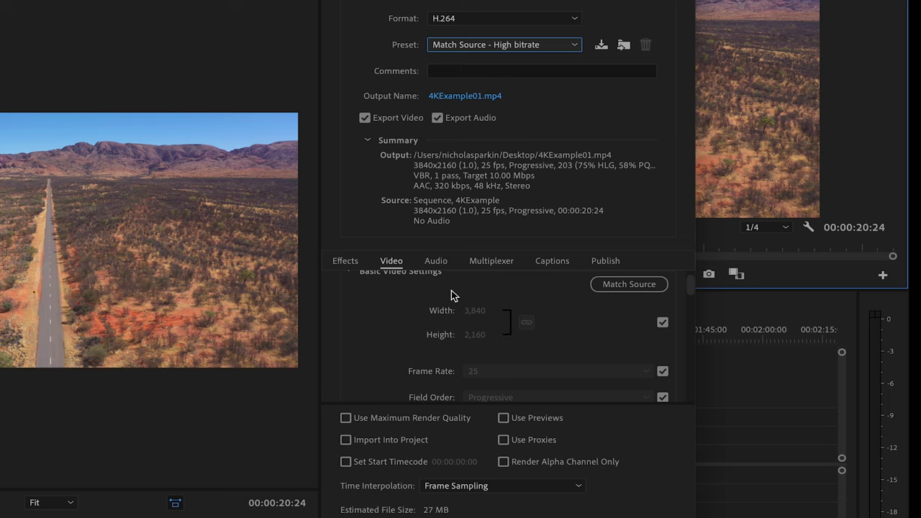
click(689, 291)
drag(689, 290, 684, 305)
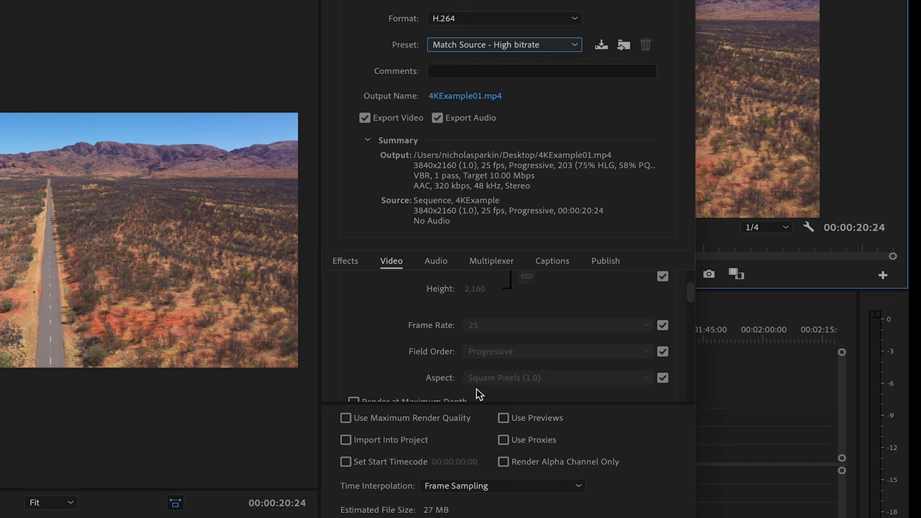
scroll(684, 295, down, 2)
Step: Tick Render at Maximum Depth and keep encoding Performance on Hardware Encoding
click(429, 353)
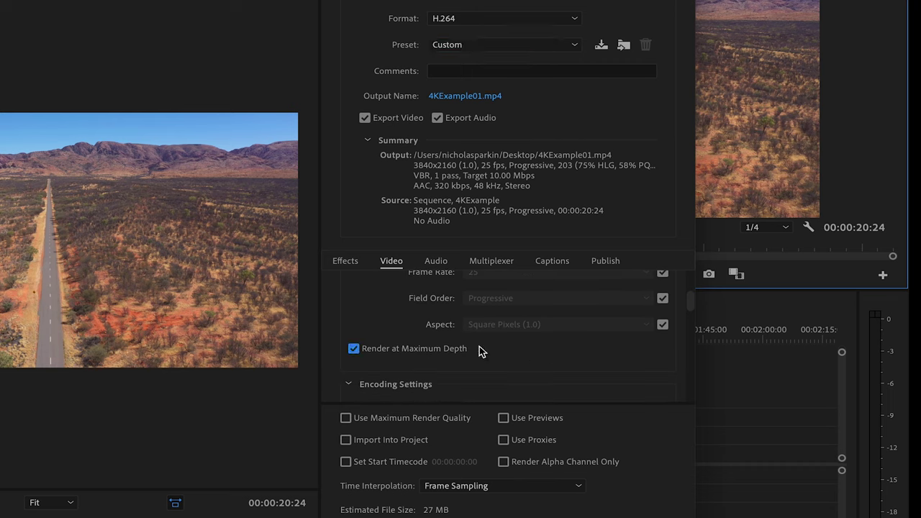
drag(687, 303, 689, 321)
click(538, 314)
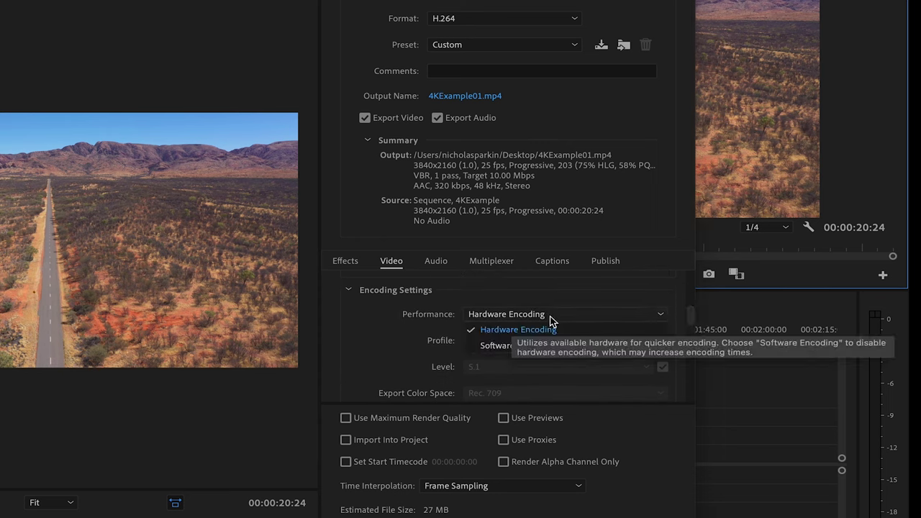
click(408, 338)
Step: Set the H.264 Profile to High and the Level to 5.2
click(662, 340)
click(603, 346)
click(541, 391)
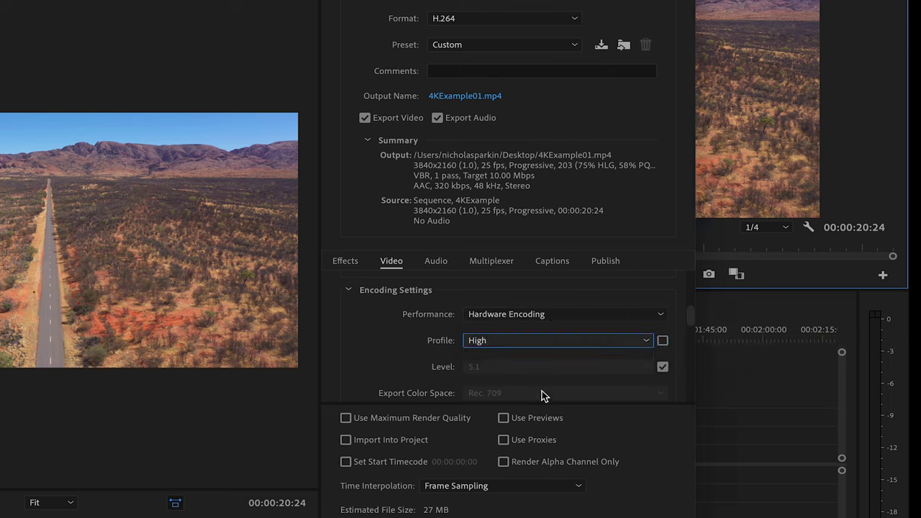
click(663, 368)
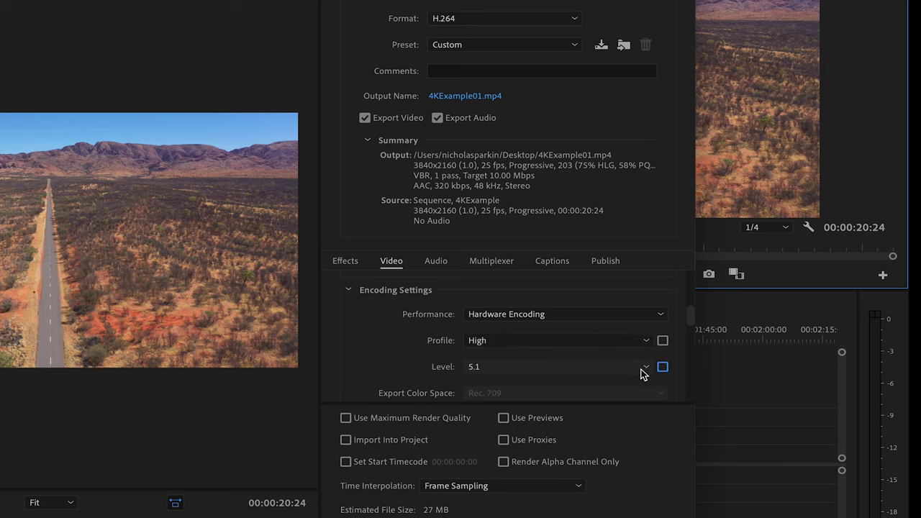
click(640, 369)
click(524, 291)
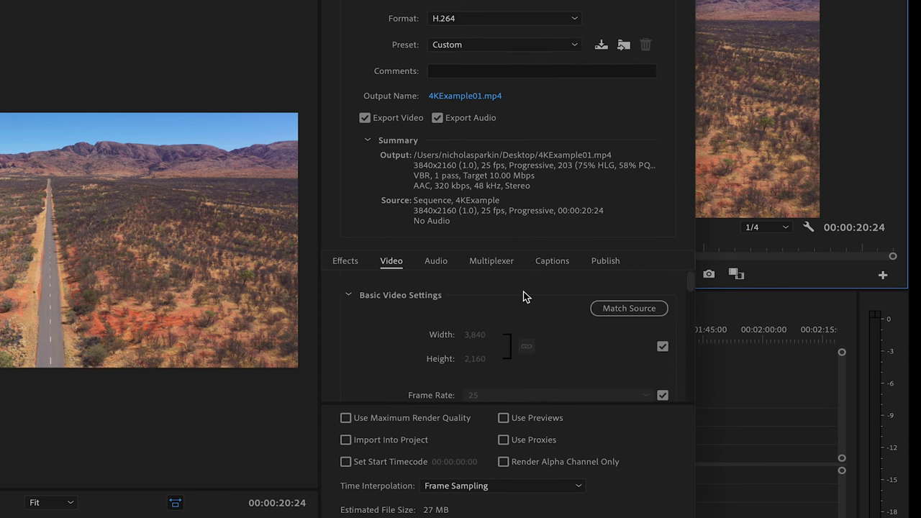
drag(691, 281, 697, 377)
Step: Switch bitrate encoding to CBR and set the target bitrate to 60, then 100 Mbps
click(532, 310)
click(521, 324)
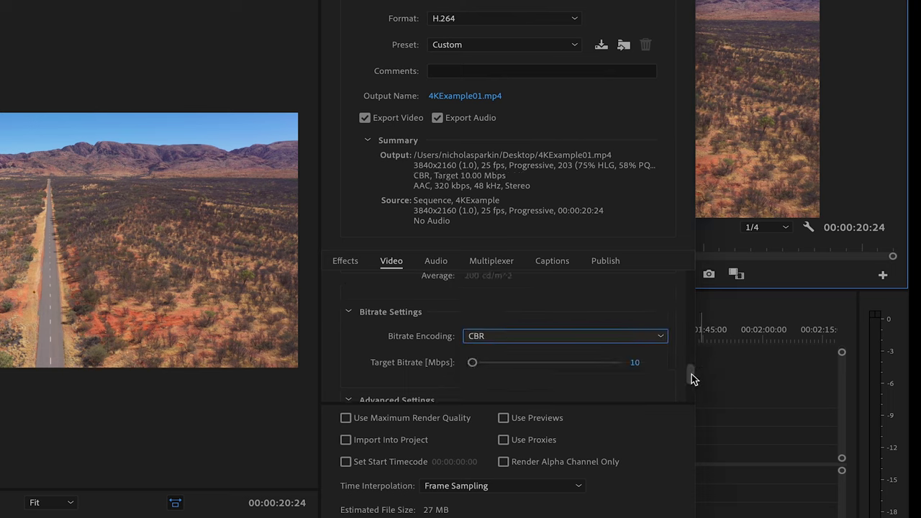
drag(690, 374, 691, 385)
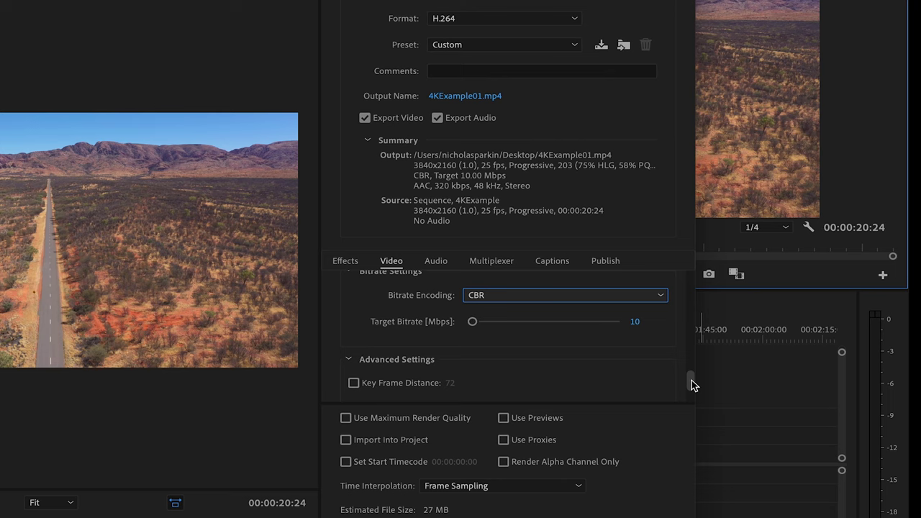
click(634, 322)
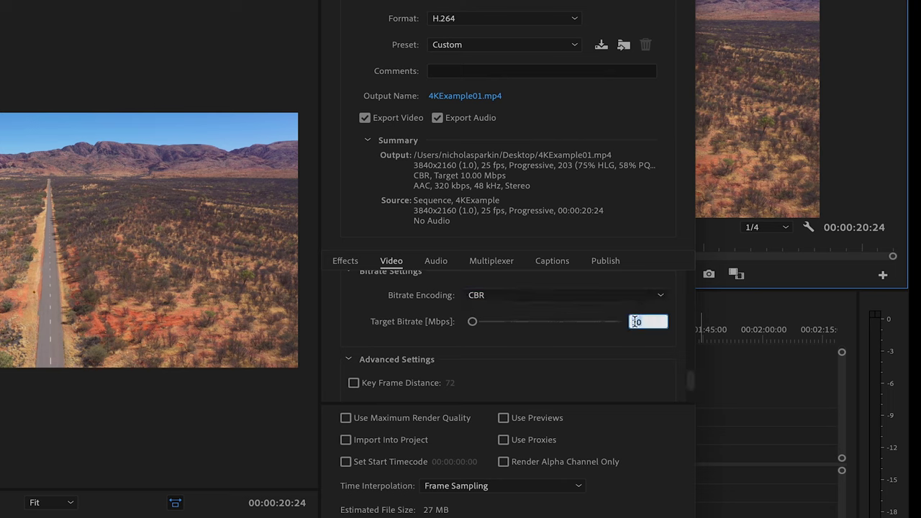
text(60)
key(Return)
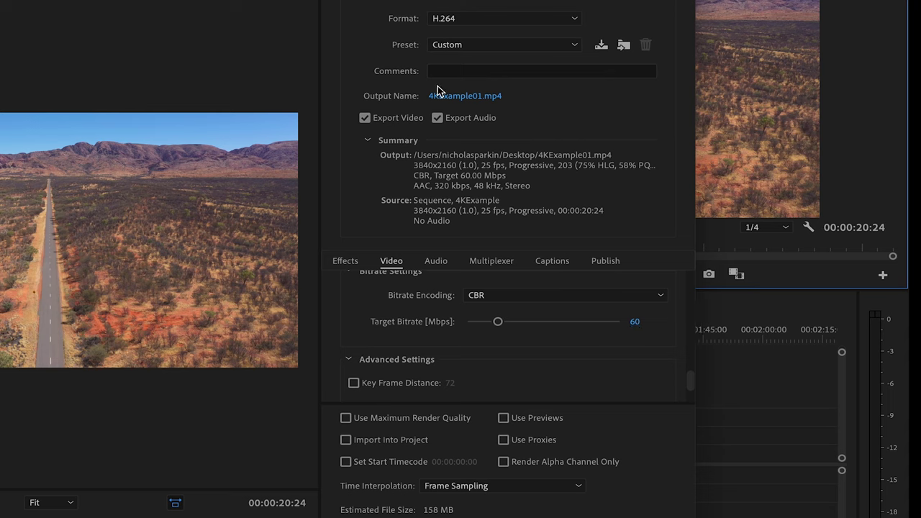
click(634, 321)
text(100)
key(Return)
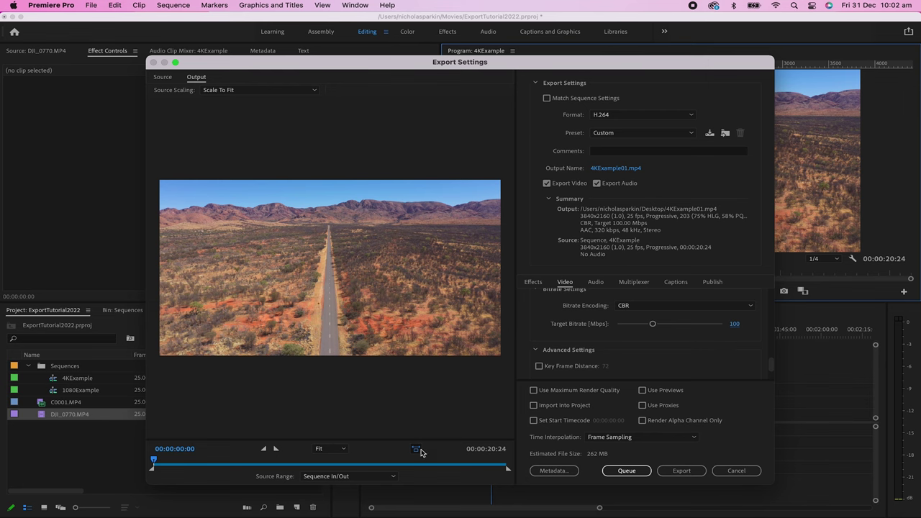
Step: Open DJI_0770.MP4 from the Finder Desktop in QuickTime Player using Open With
click(46, 504)
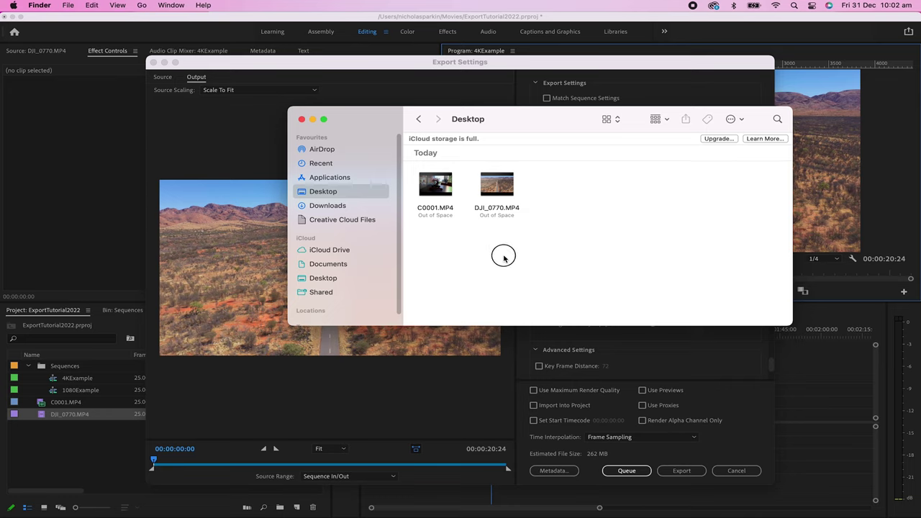
right_click(497, 209)
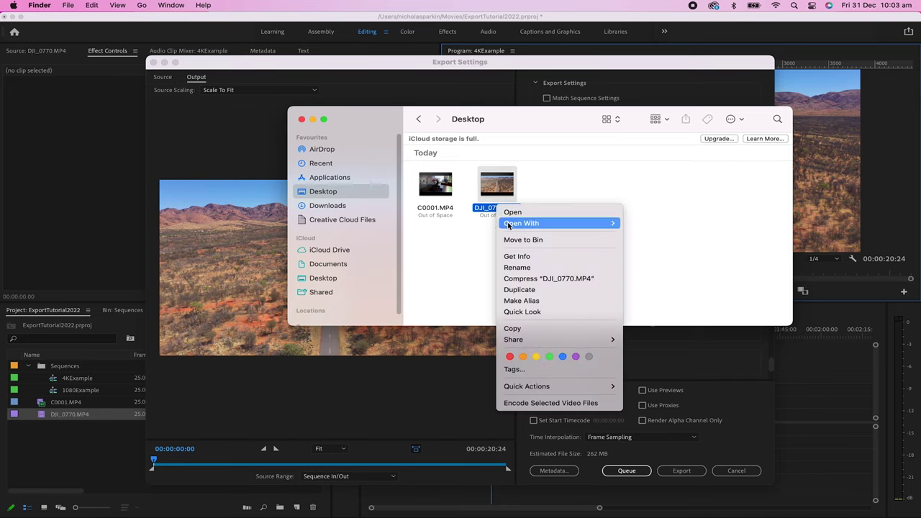
mouse_move(568, 223)
click(649, 224)
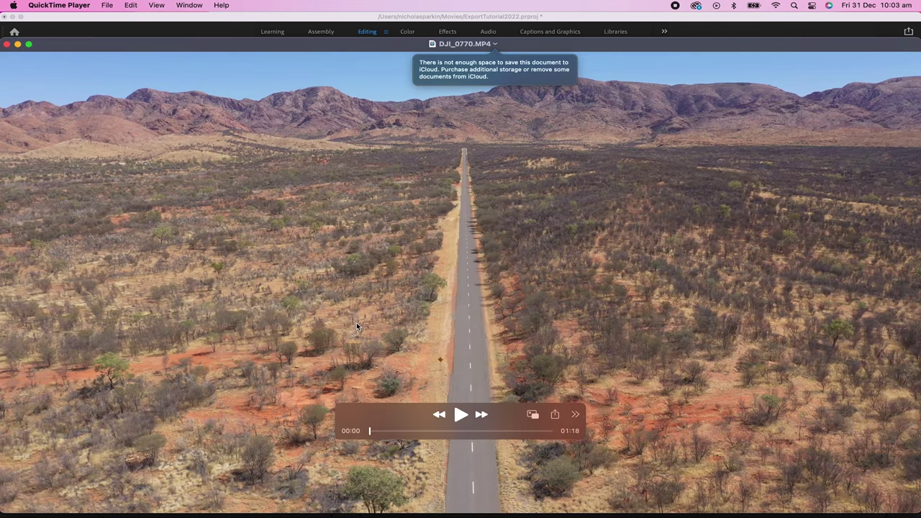
Step: Play DJI_0770.MP4, check its 100.01 Mbit/s data rate in the Inspector, then pause at 00:25
key(space)
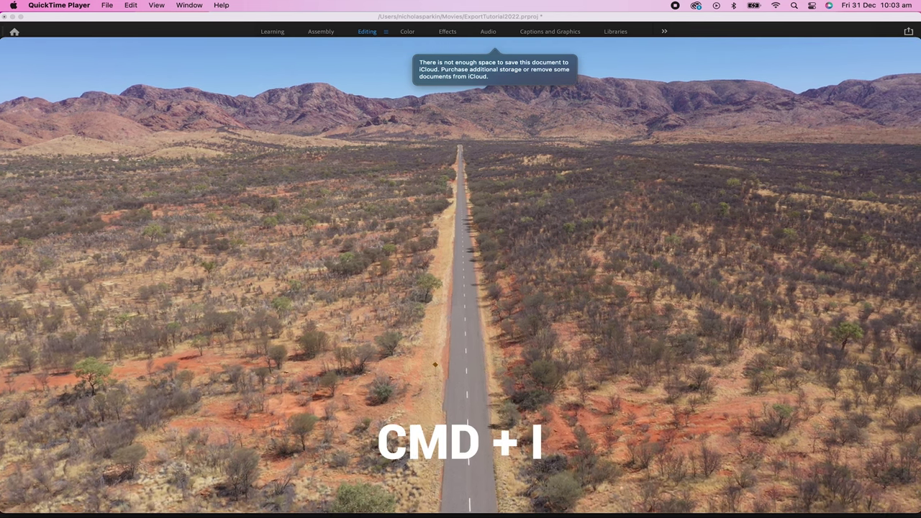
key(super+i)
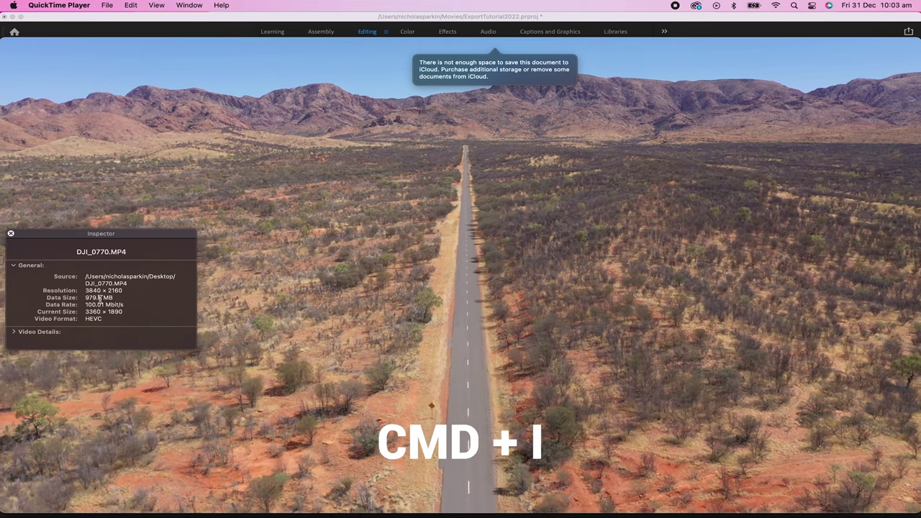
drag(99, 299, 468, 284)
click(448, 283)
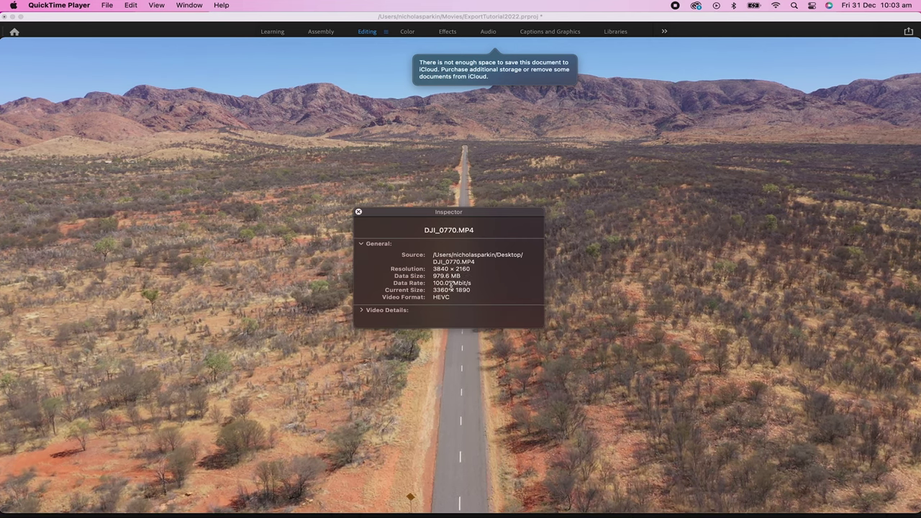
drag(447, 283, 338, 269)
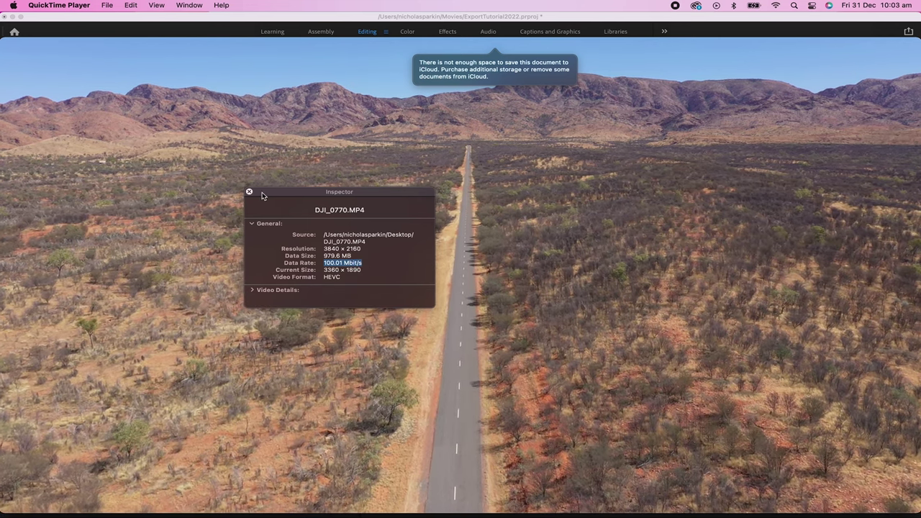
click(249, 192)
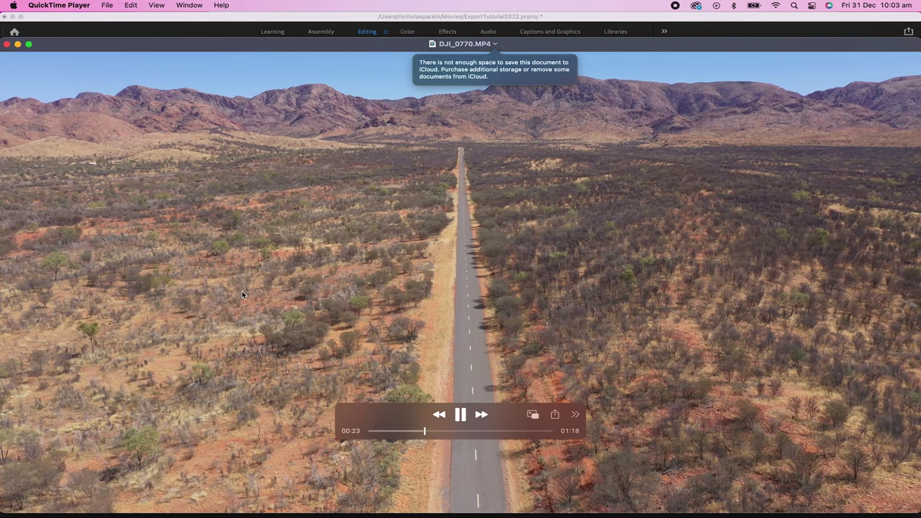
key(space)
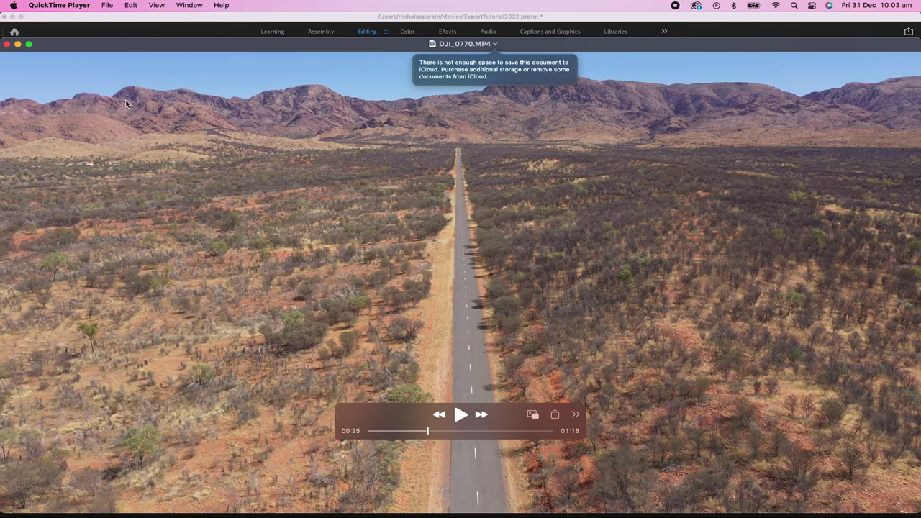
Step: Close the QuickTime and Finder windows and confirm the Target Bitrate is still 100 Mbps
click(7, 45)
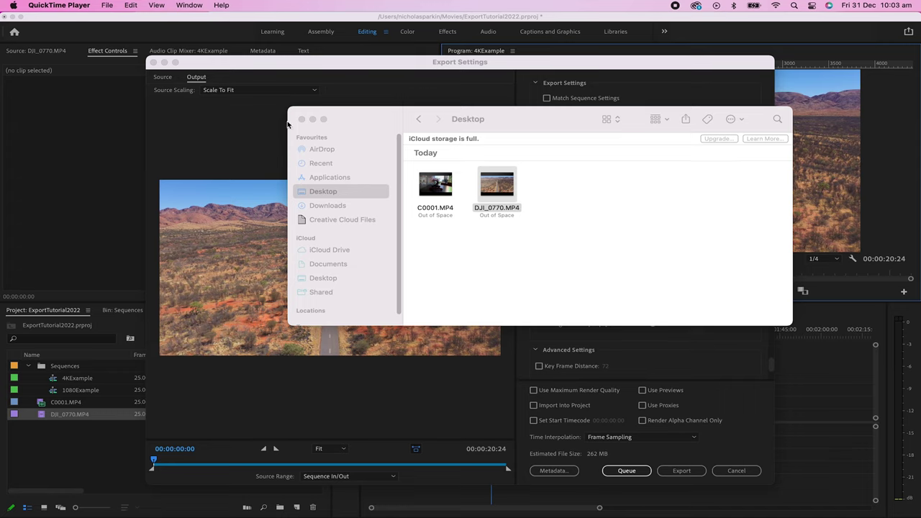
click(301, 118)
click(691, 362)
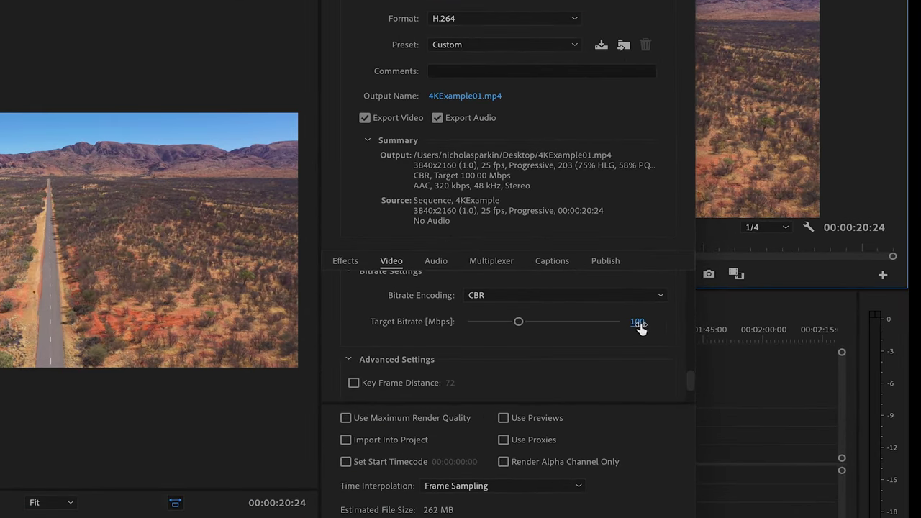
click(637, 323)
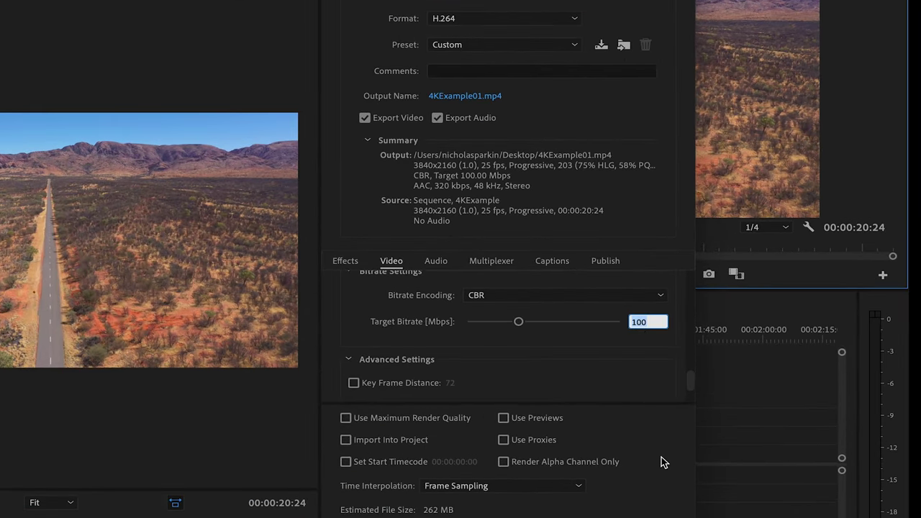
click(641, 347)
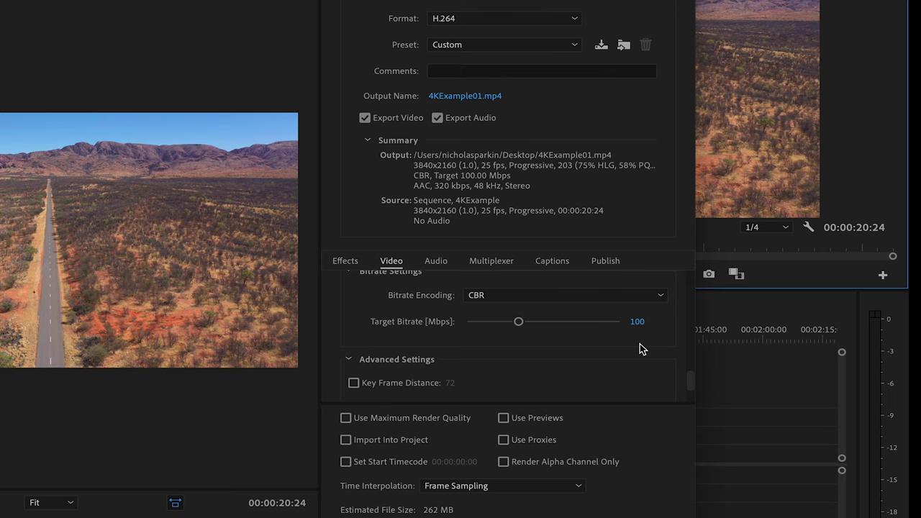
Step: Tick Use Maximum Render Quality and review the AAC 48000 Hz stereo 320 kbps audio settings
click(383, 419)
click(440, 264)
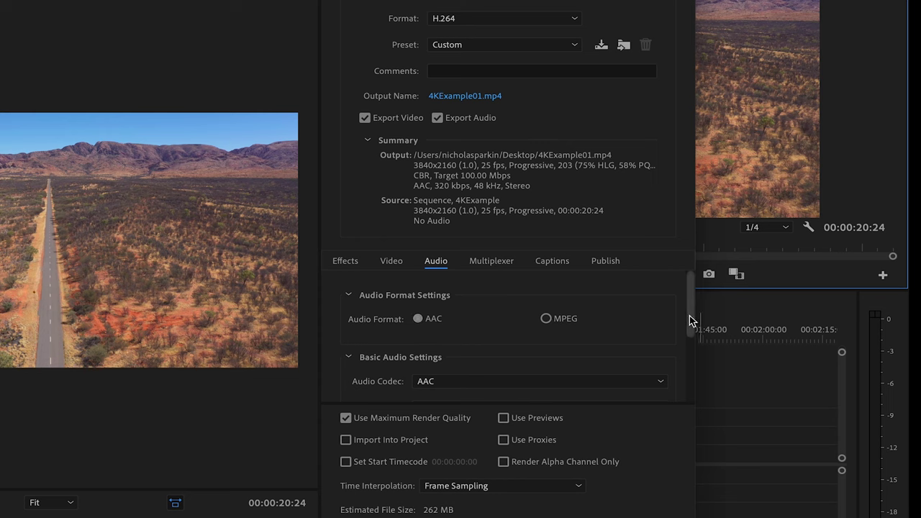
drag(689, 320, 692, 387)
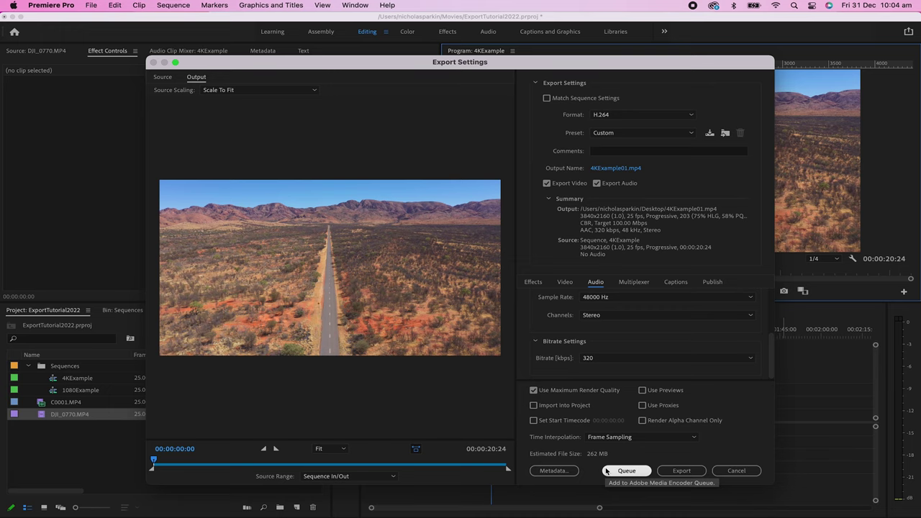
Step: Queue the 4K export in Adobe Media Encoder
click(606, 470)
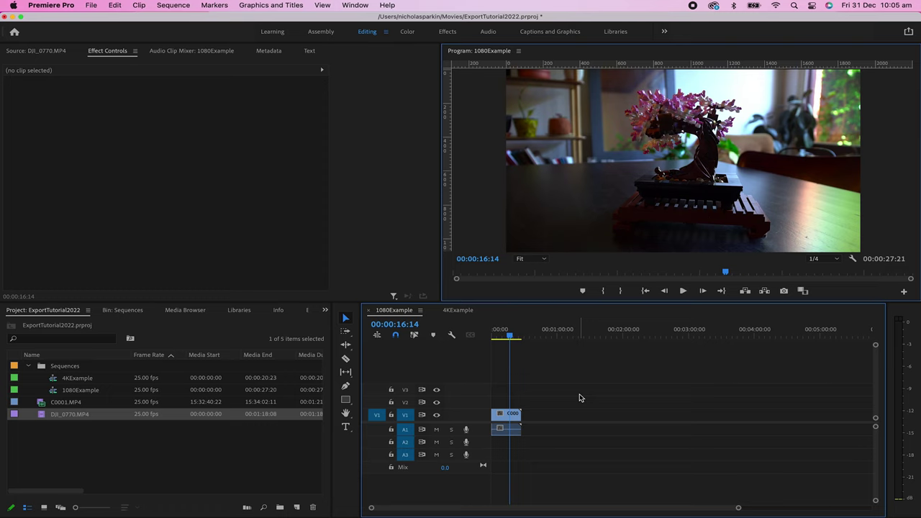
Step: Set the 1080Example playhead to 00:00:08:01 and open the media Export Settings
click(498, 335)
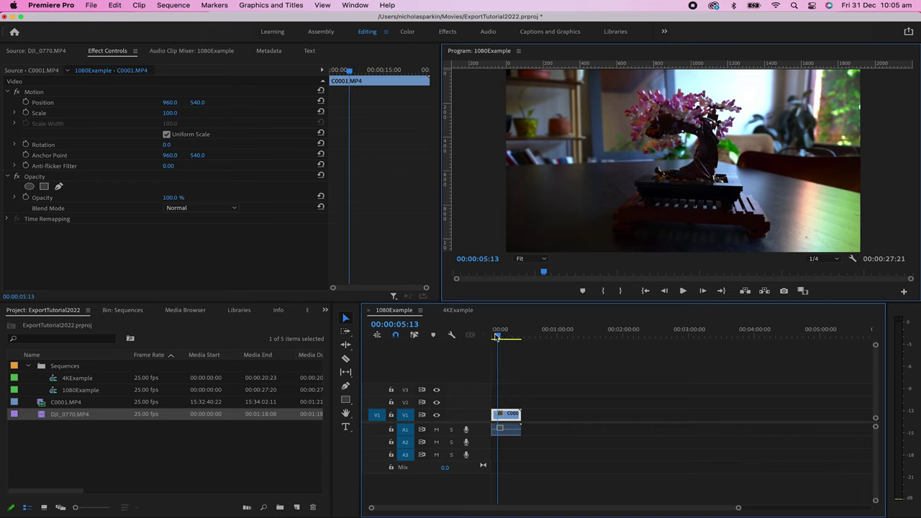
click(509, 336)
drag(509, 336, 500, 335)
click(100, 5)
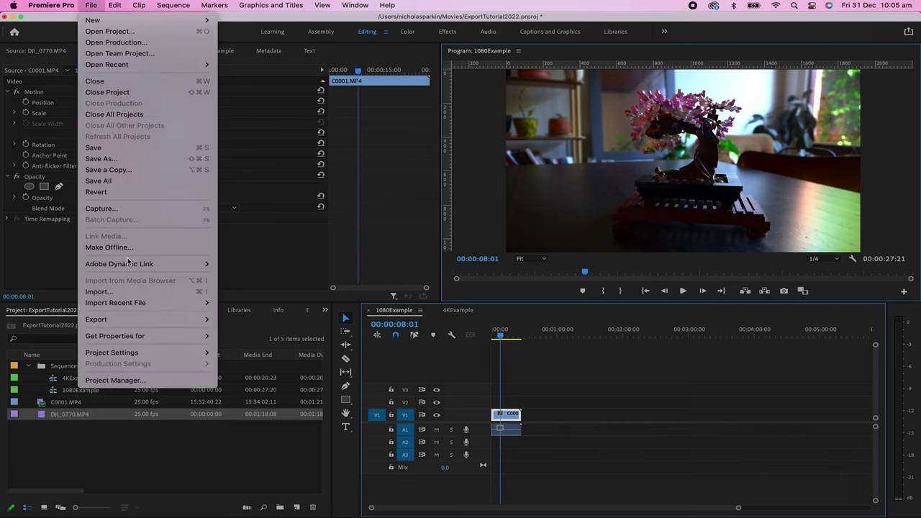
mouse_move(127, 319)
click(234, 319)
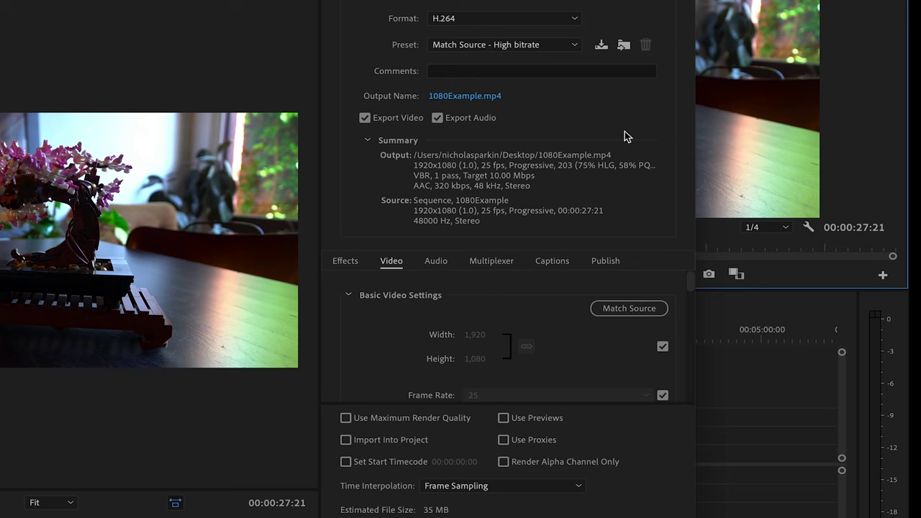
Step: Keep the Match Source - High bitrate preset and tick Render at Maximum Depth
click(516, 45)
click(498, 61)
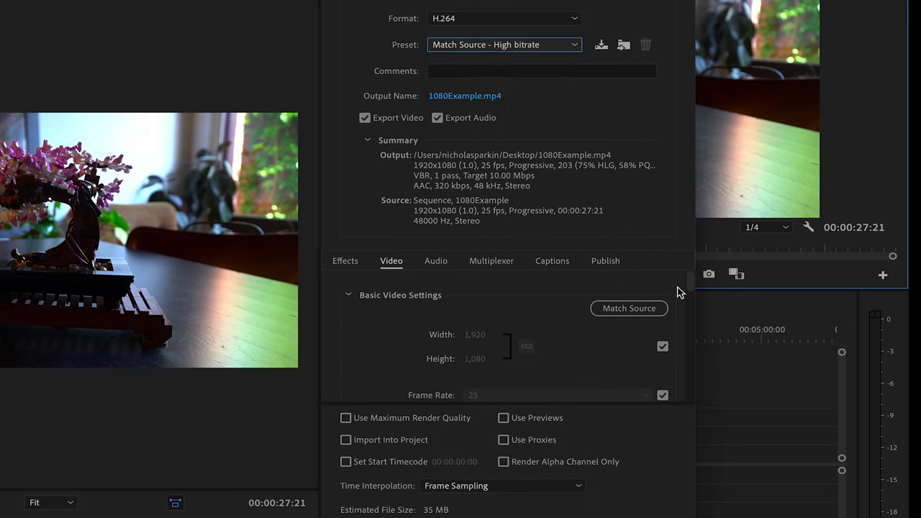
drag(689, 285, 689, 329)
click(422, 305)
Step: Set the H.264 profile to High and choose an encoding level
click(662, 323)
click(604, 325)
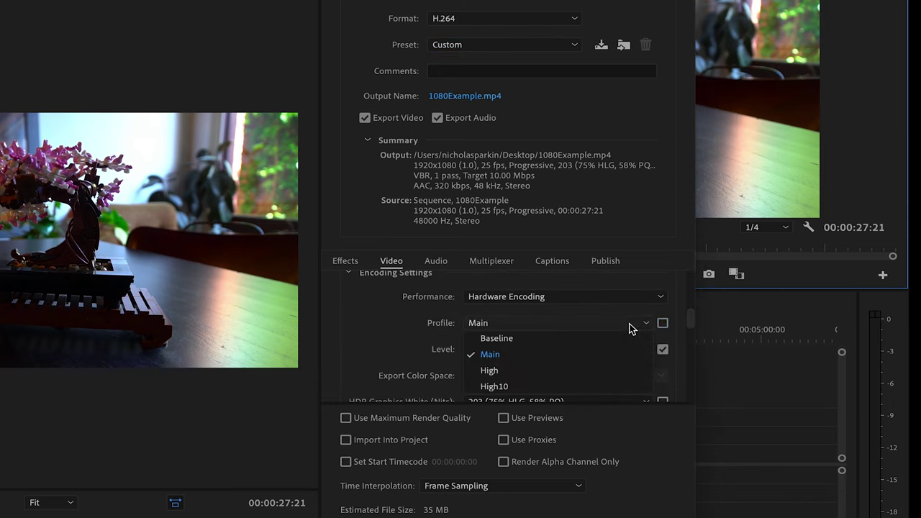
click(522, 373)
click(662, 349)
click(645, 351)
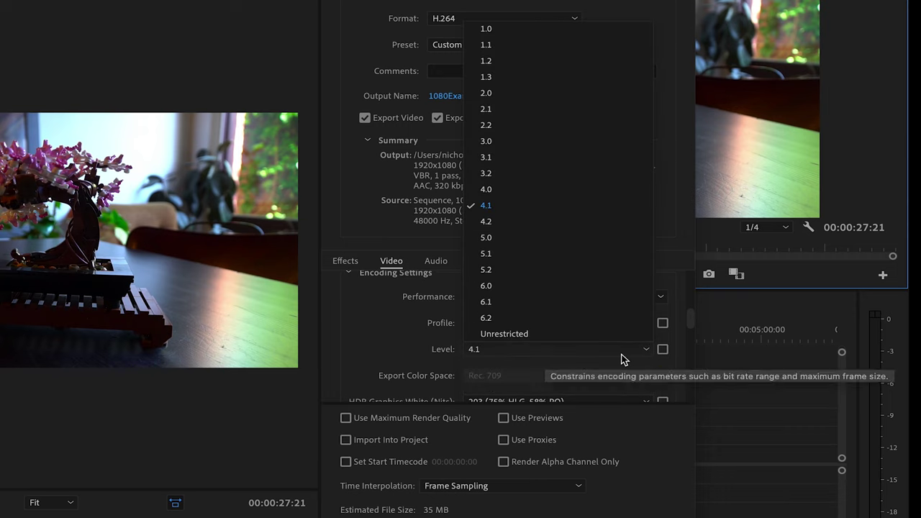
click(523, 224)
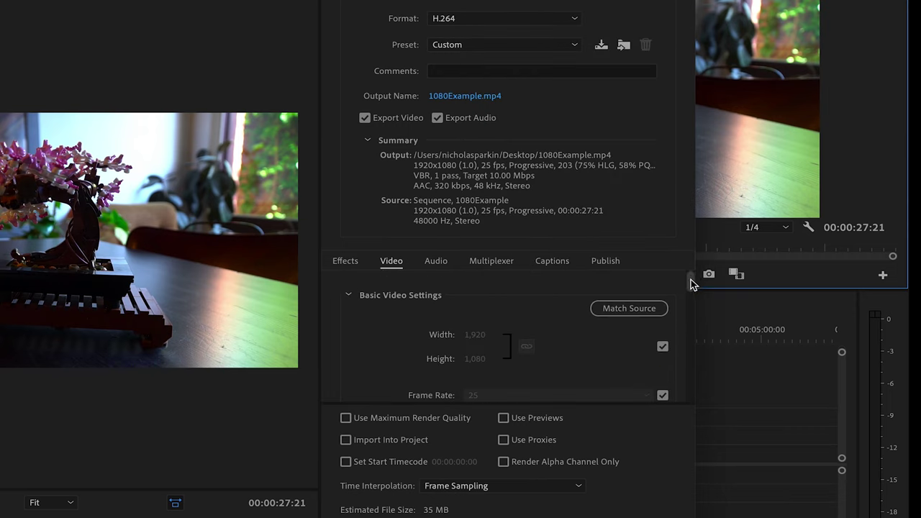
drag(691, 281, 707, 378)
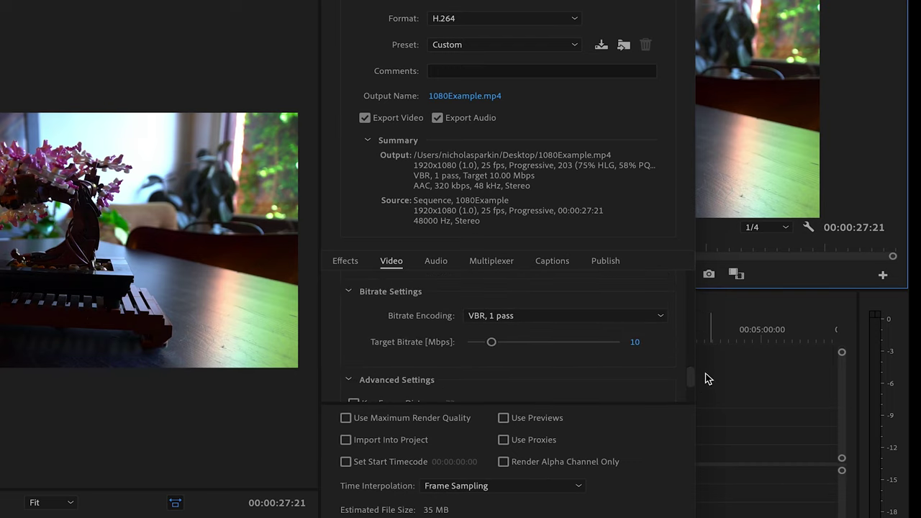
Step: Switch bitrate encoding to CBR with a 30 Mbps target
click(547, 315)
click(476, 331)
click(638, 368)
text(30)
key(Return)
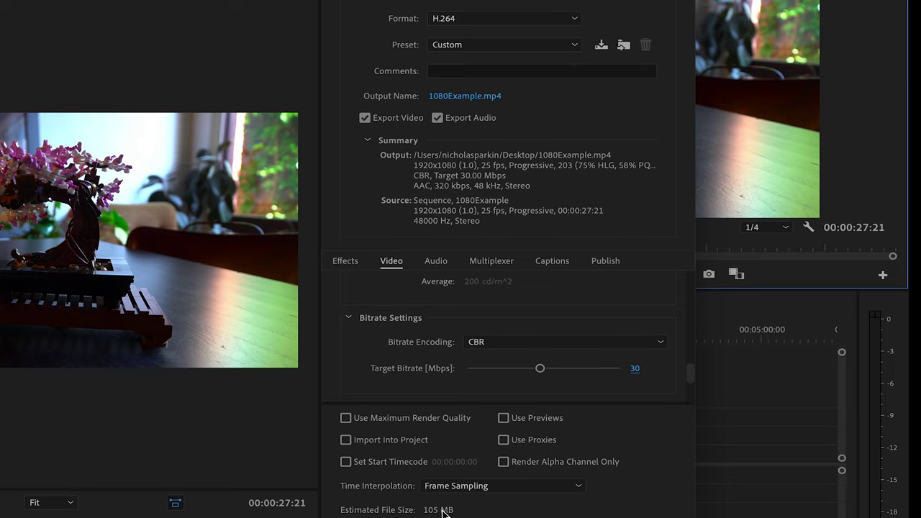
Step: Change bitrate encoding to VBR, 2 pass with a 15 Mbps target
click(480, 343)
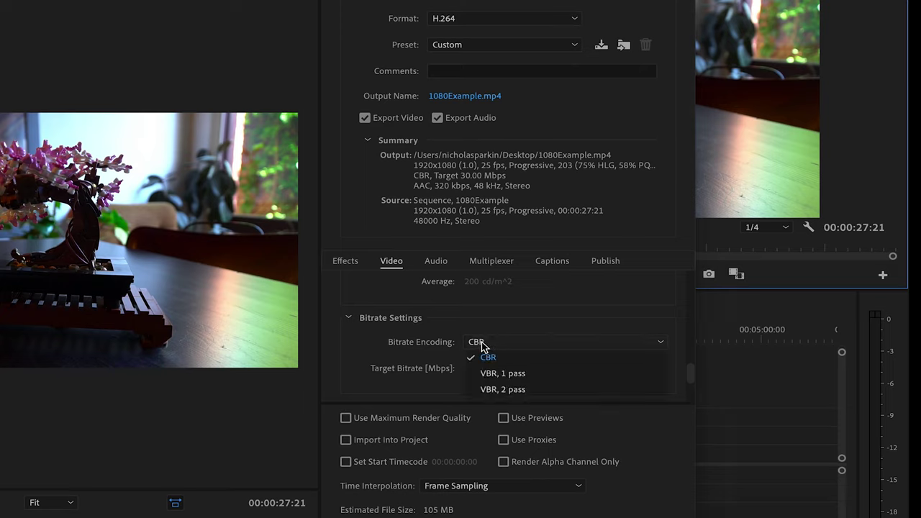
click(473, 391)
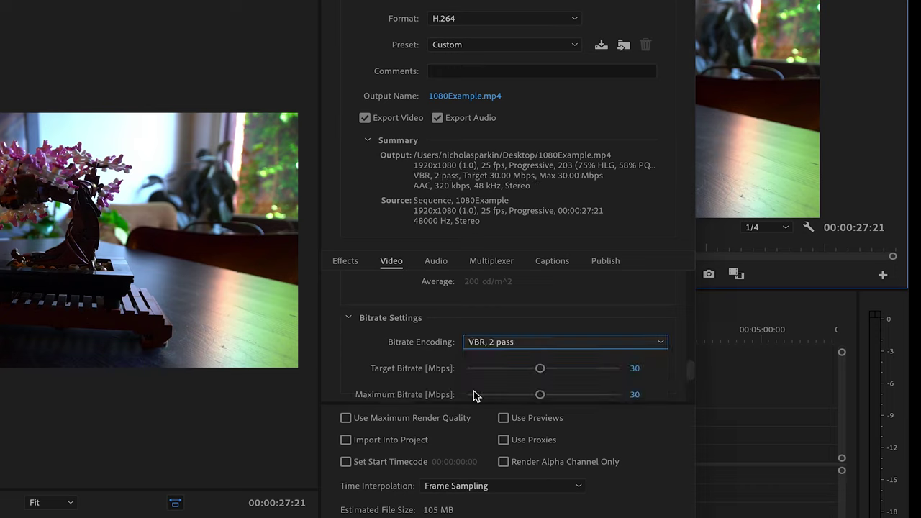
drag(690, 375, 691, 387)
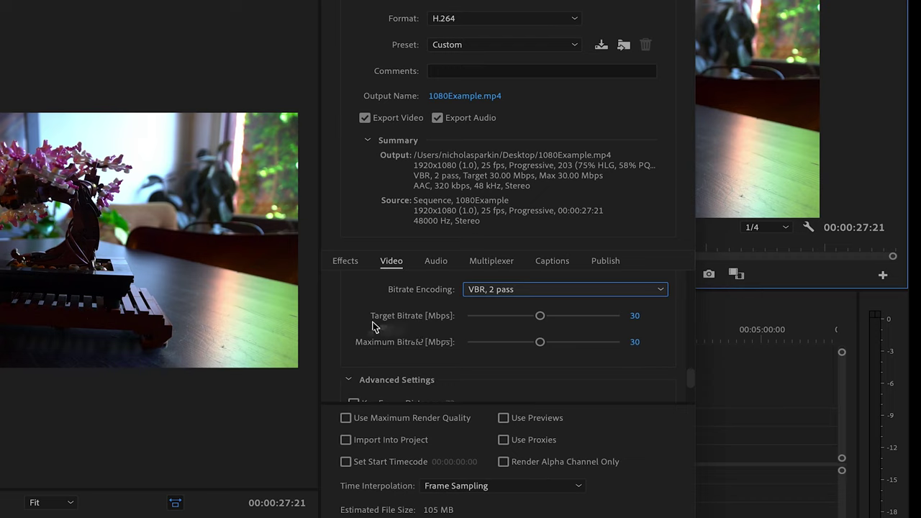
click(635, 316)
text(15)
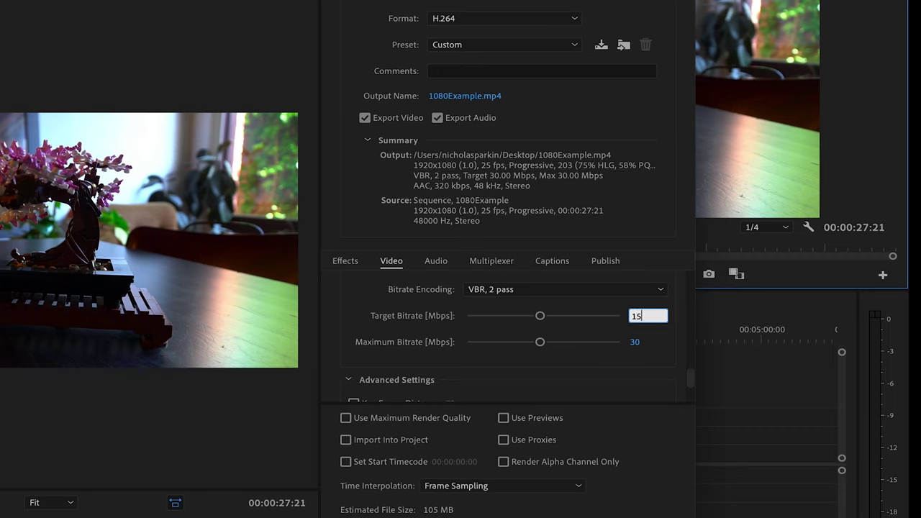
key(Return)
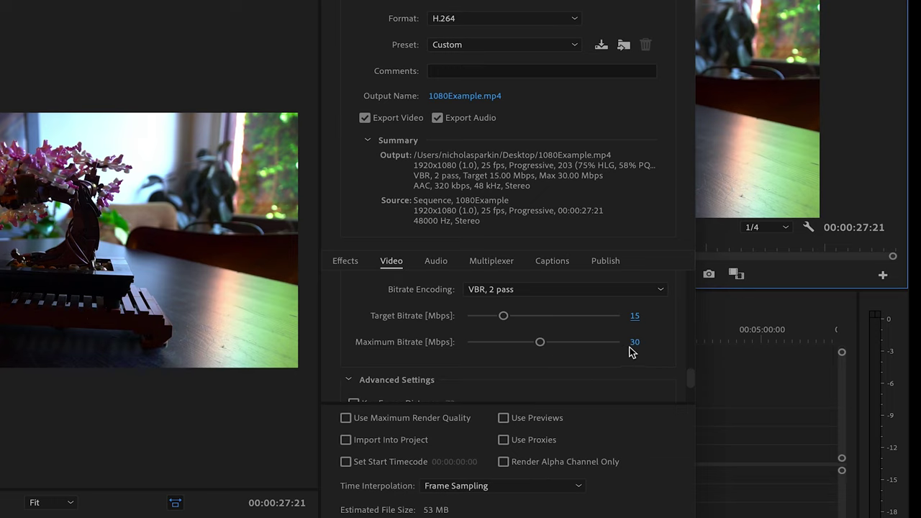
Step: Tick Use Maximum Render Quality, keep VBR, 2 pass, and close the export settings without exporting
click(346, 418)
click(476, 298)
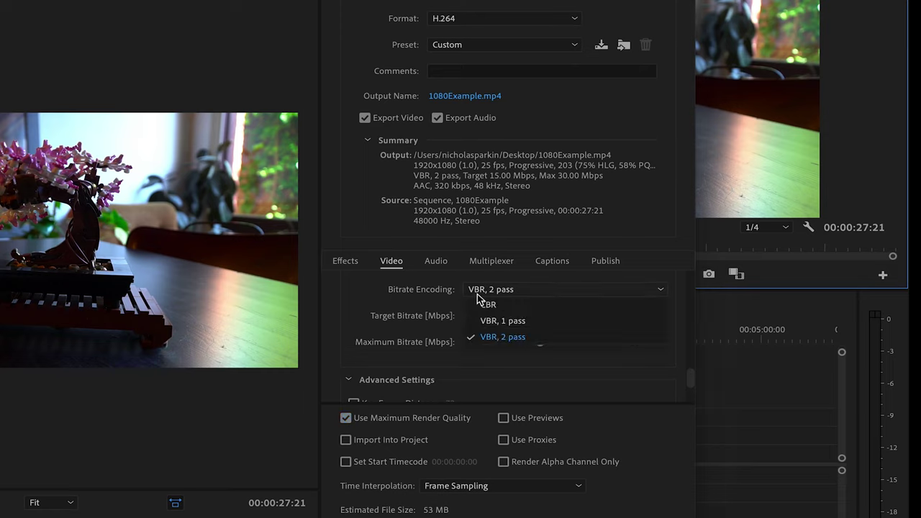
click(429, 314)
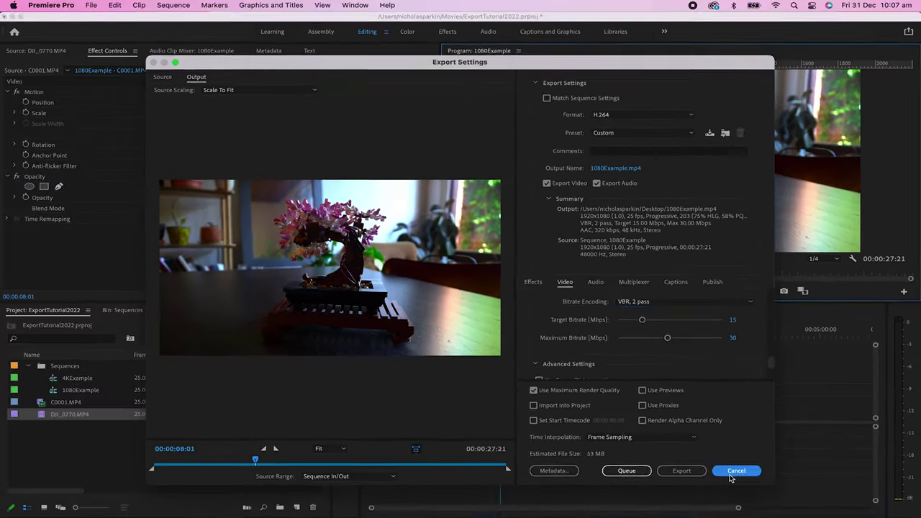
key(Escape)
Step: Switch to the 4KExample sequence, select DJI_0770.MP4, and open its media export settings
click(552, 456)
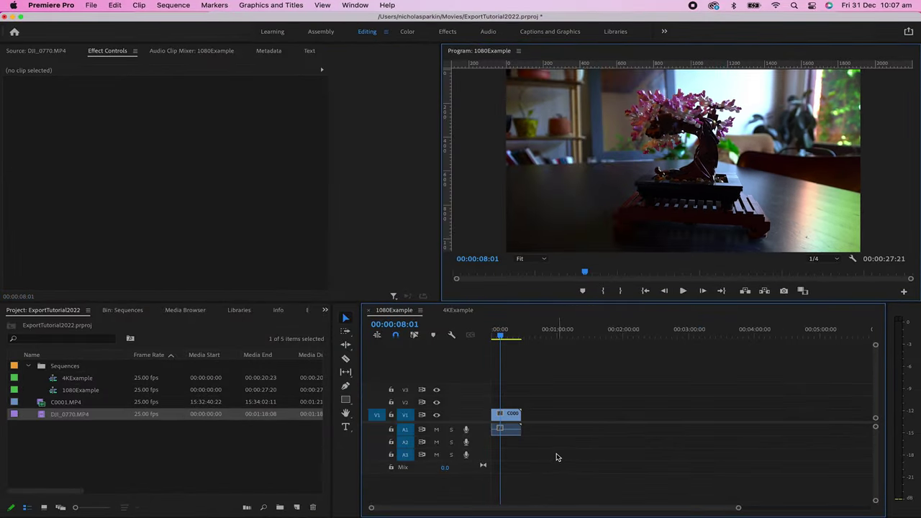
click(457, 310)
click(535, 381)
click(507, 328)
click(92, 5)
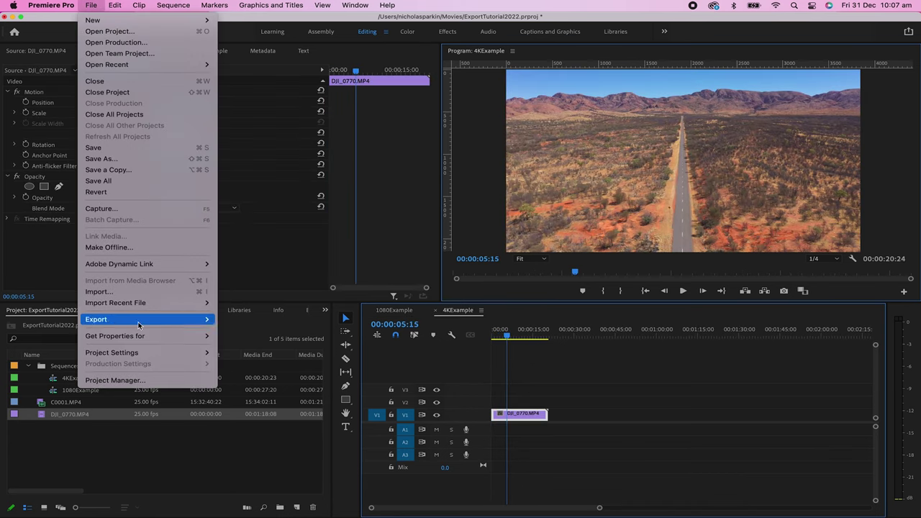
mouse_move(142, 319)
click(256, 321)
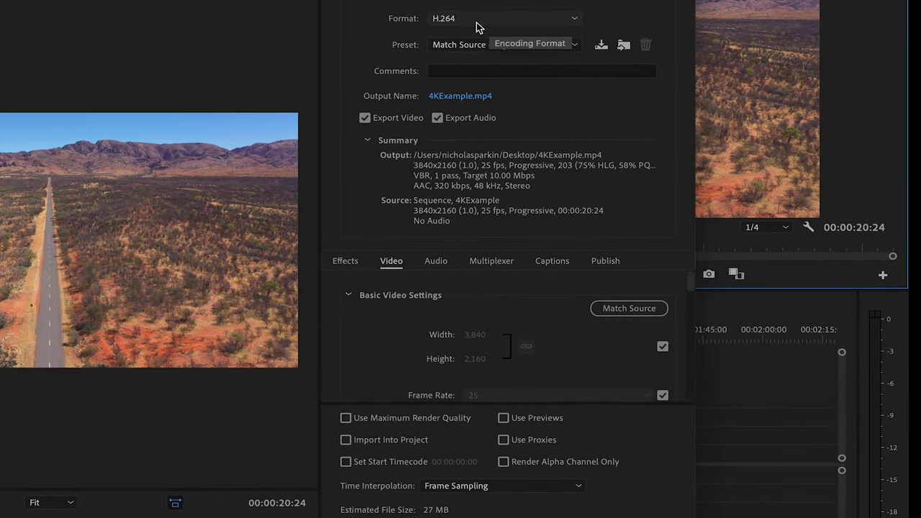
Step: Keep the Match Source - High bitrate preset and tick Render at Maximum Depth
click(507, 46)
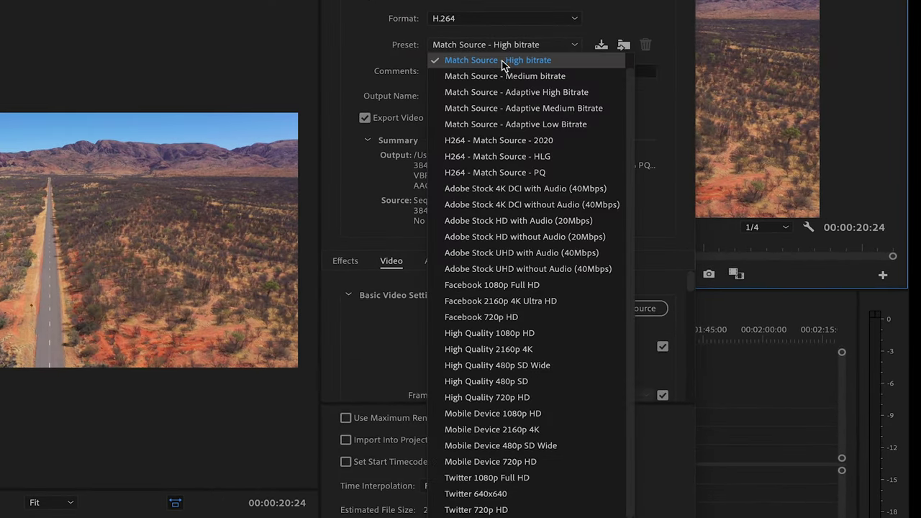
click(506, 61)
drag(690, 277, 690, 316)
click(412, 315)
Step: Set the H.264 profile to High and the level to 5.2
click(666, 318)
click(633, 320)
click(630, 364)
click(662, 342)
click(620, 342)
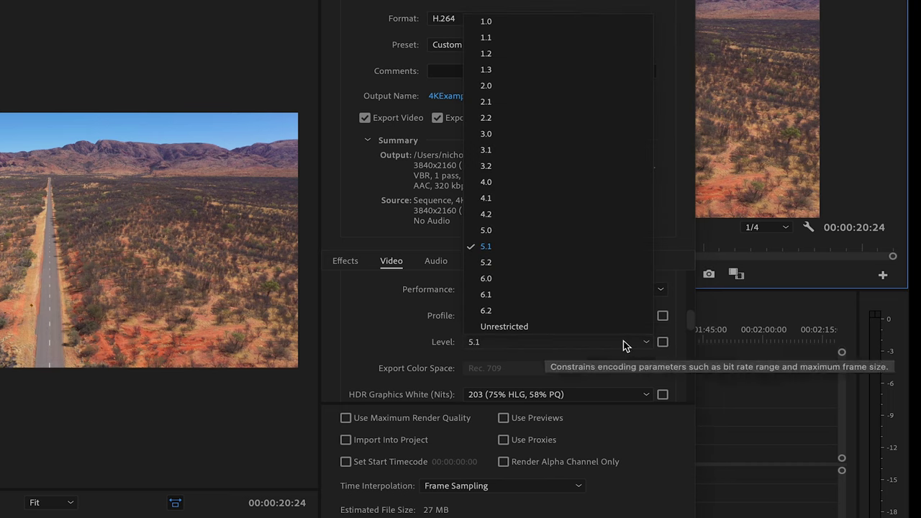
click(533, 263)
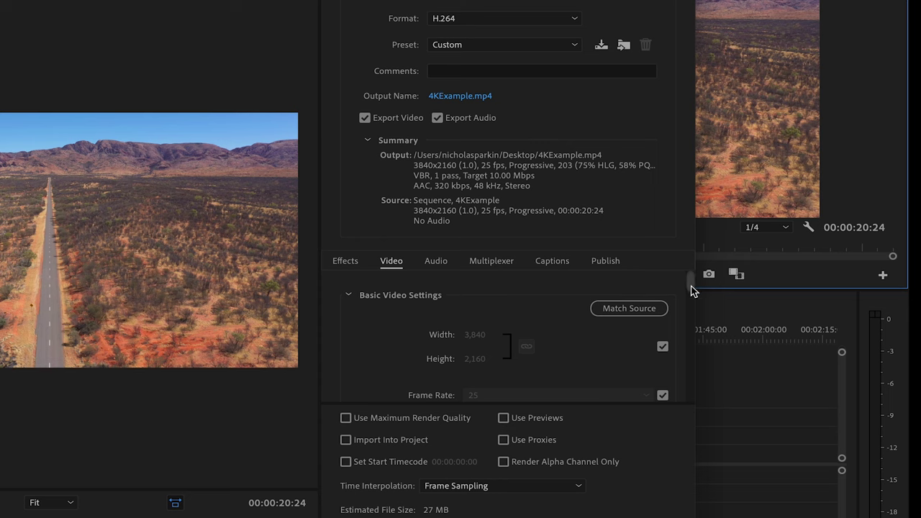
Step: Switch bitrate encoding to VBR, 2 pass with a 100 Mbps maximum bitrate
drag(688, 288, 690, 392)
click(523, 313)
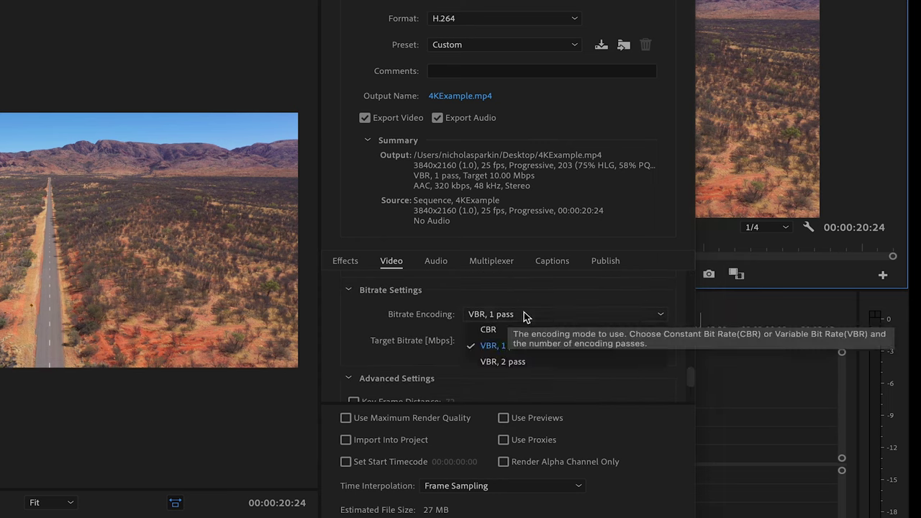
click(515, 363)
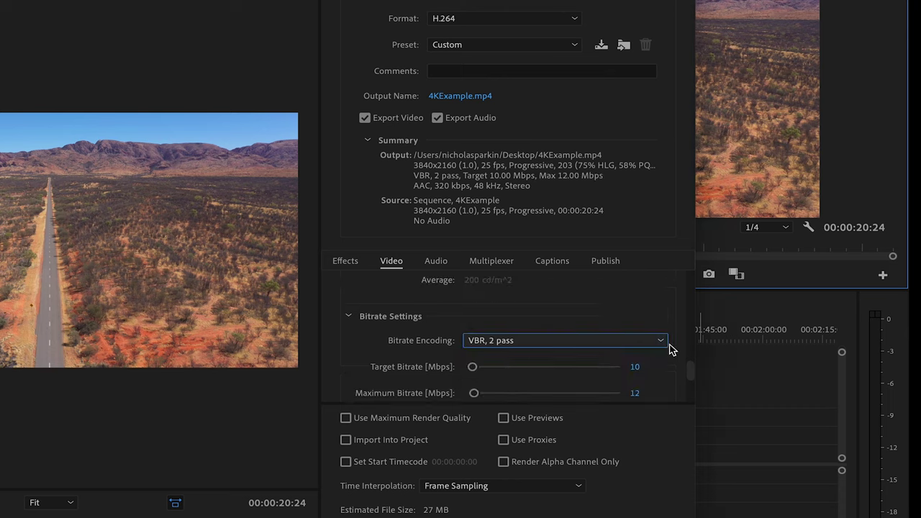
drag(690, 371, 692, 378)
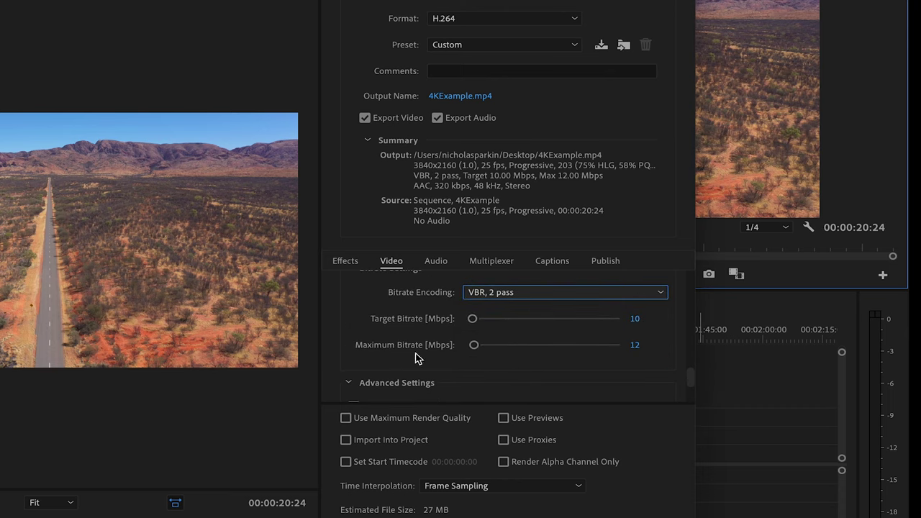
click(633, 347)
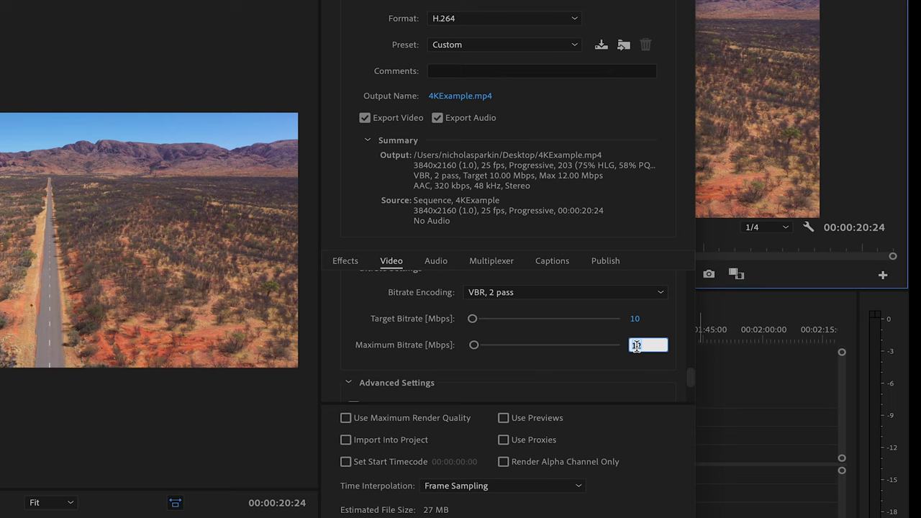
text(100)
click(636, 319)
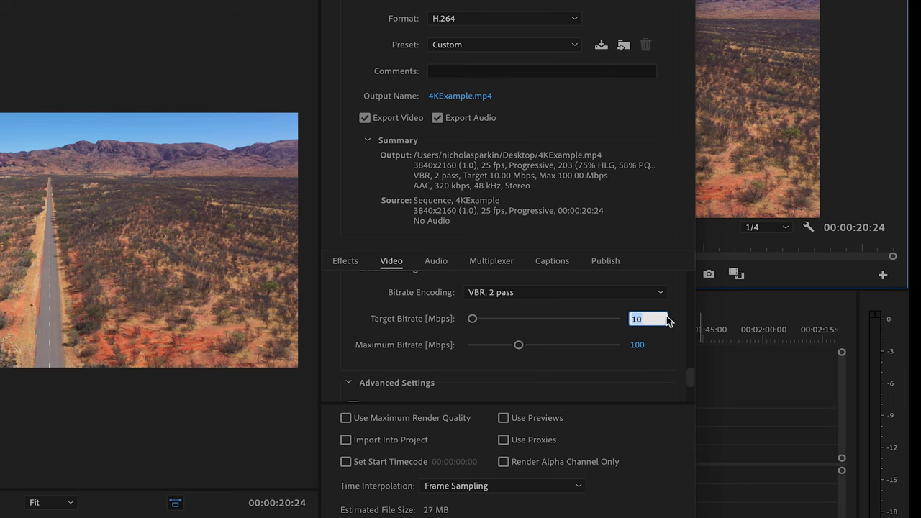
Step: Set the 4KExample target bitrate to 50 Mbps
text(50)
key(Return)
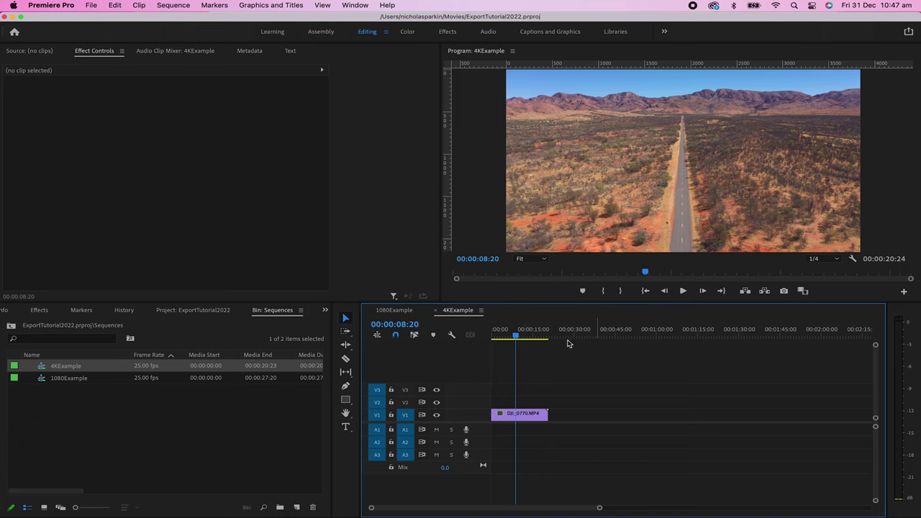
click(622, 394)
click(535, 387)
click(92, 5)
mouse_move(97, 319)
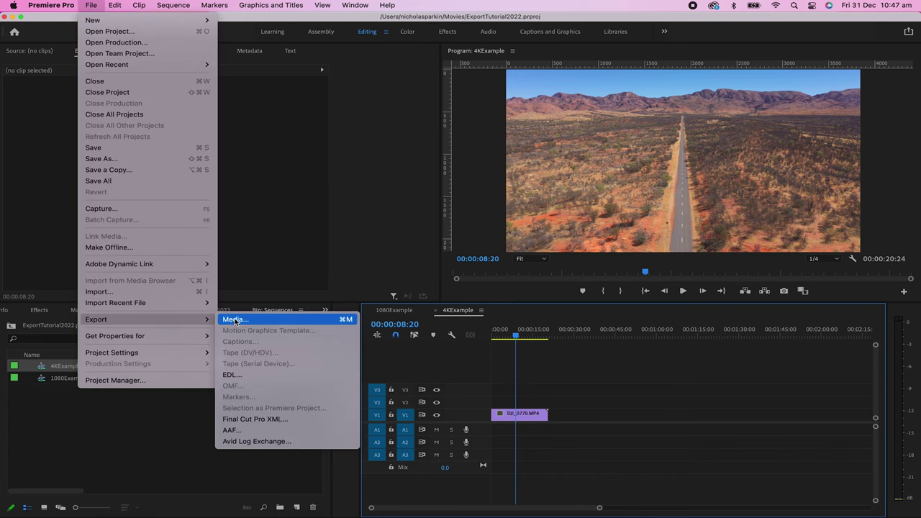
click(232, 319)
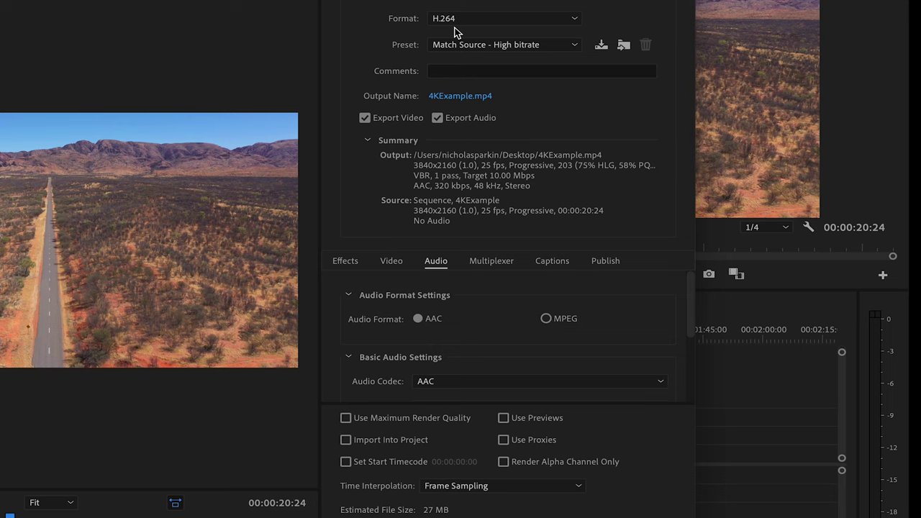
click(500, 46)
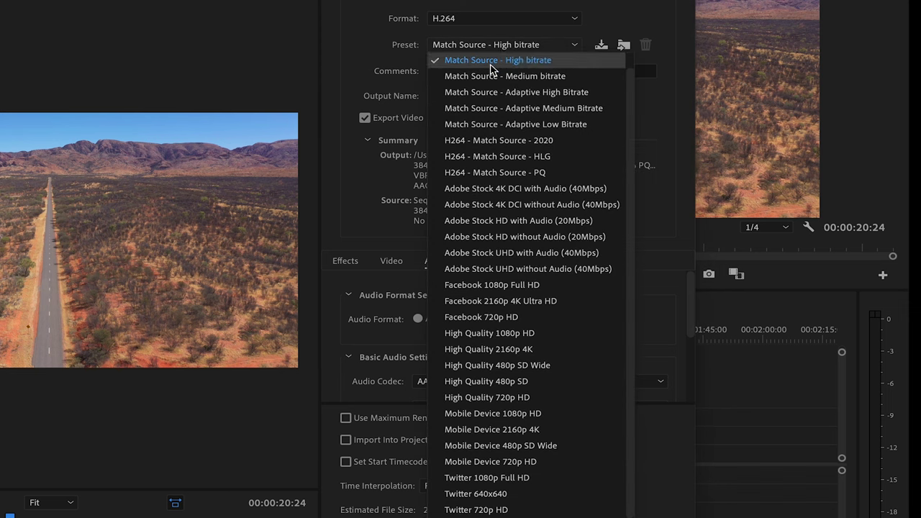
click(490, 63)
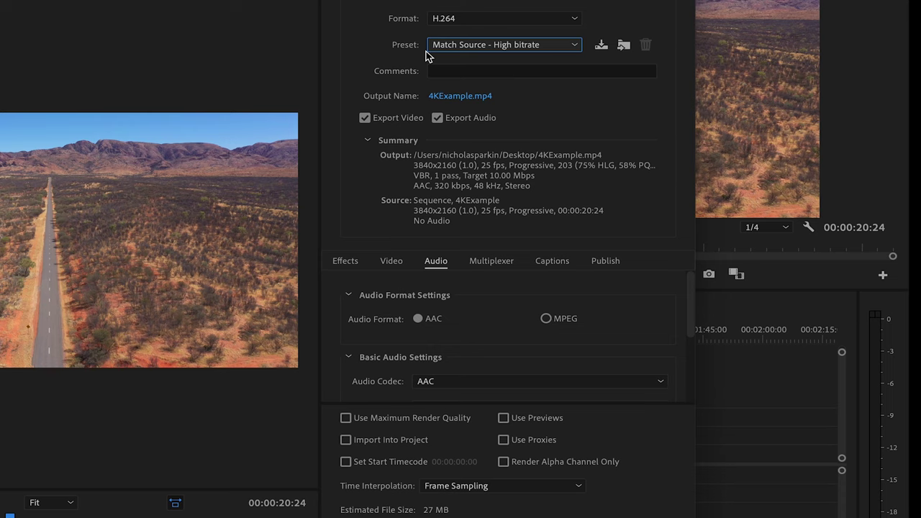
Step: In the Video settings, tick Render at Maximum Depth so the preset changes to Custom
click(391, 260)
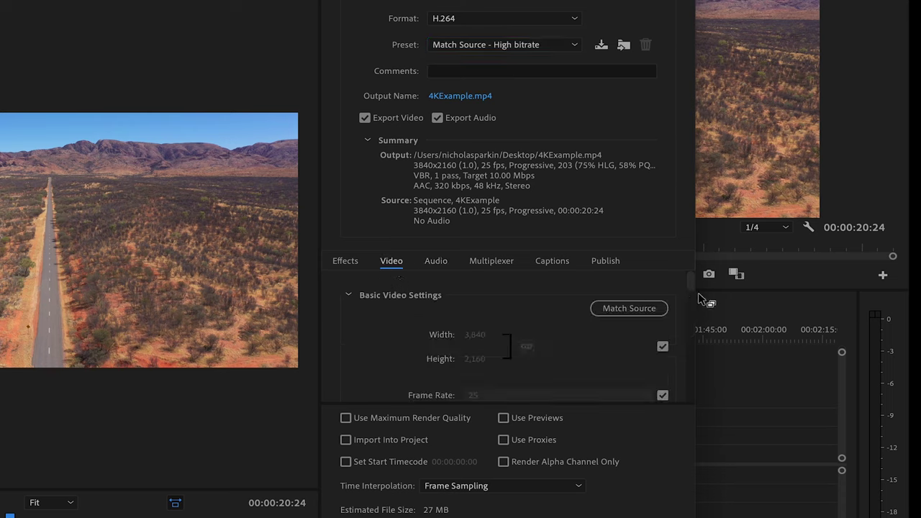
drag(691, 289, 693, 293)
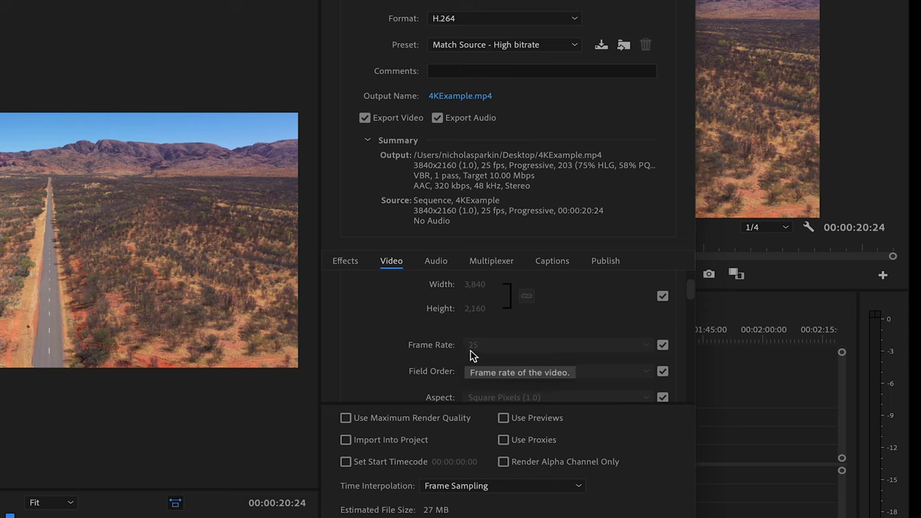
drag(689, 288, 689, 308)
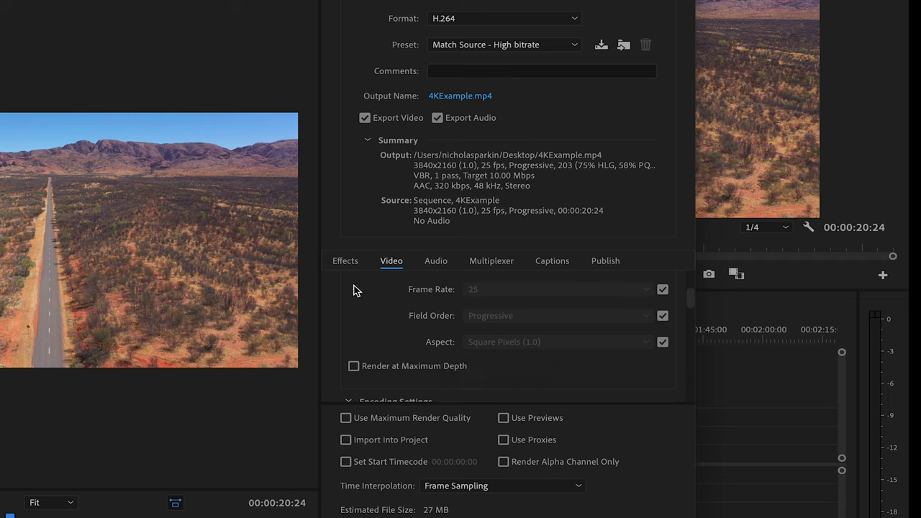
click(373, 367)
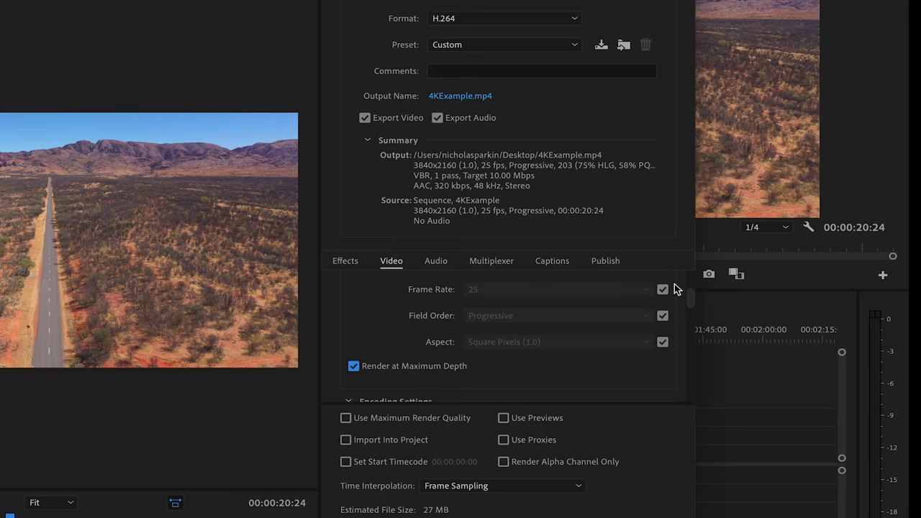
Step: Set the H.264 encoding profile to High and the level to 5.2
drag(690, 295, 692, 312)
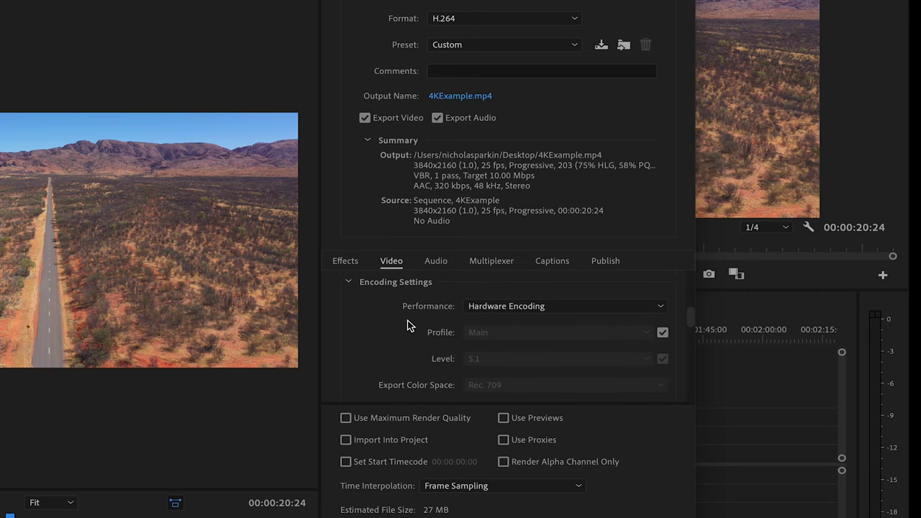
click(662, 332)
click(640, 333)
click(572, 380)
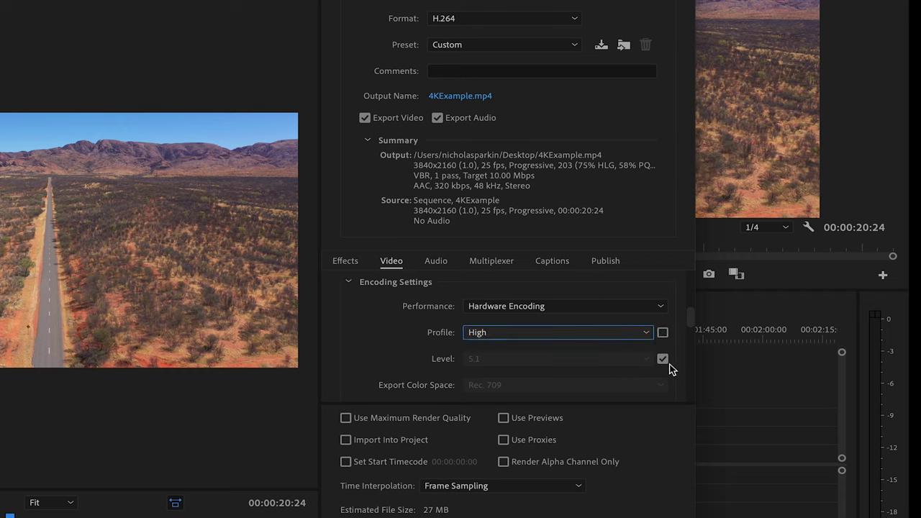
click(662, 358)
click(645, 362)
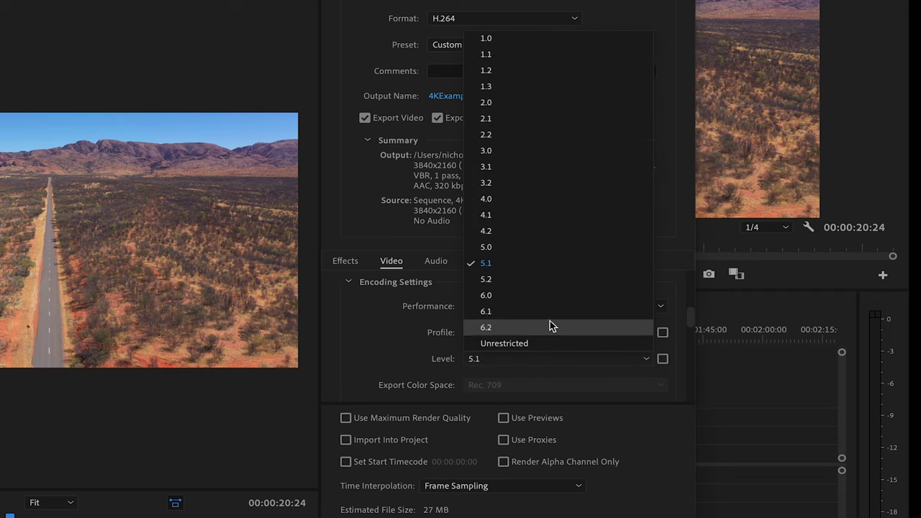
click(525, 285)
drag(687, 294, 695, 325)
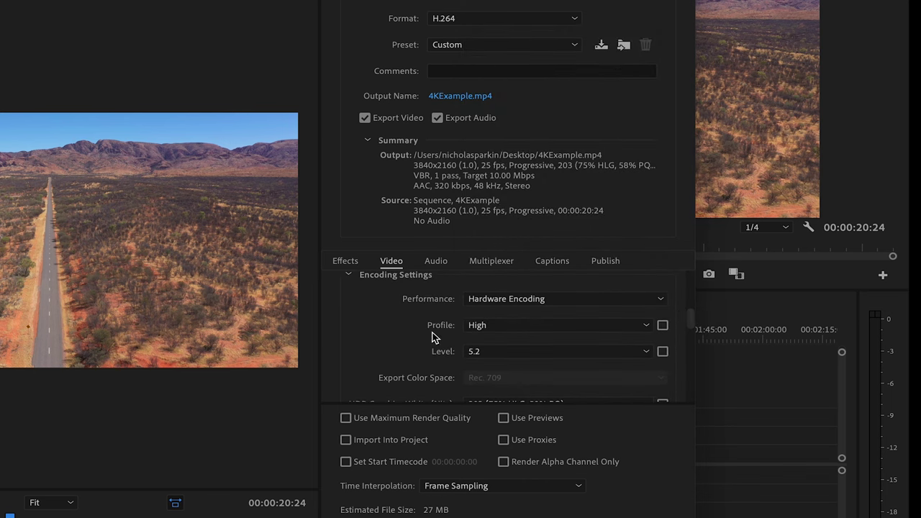
mouse_move(441, 349)
Step: Switch bitrate encoding to CBR with a 100 Mbps target, testing the bitrate slider's range
scroll(695, 341, down, 5)
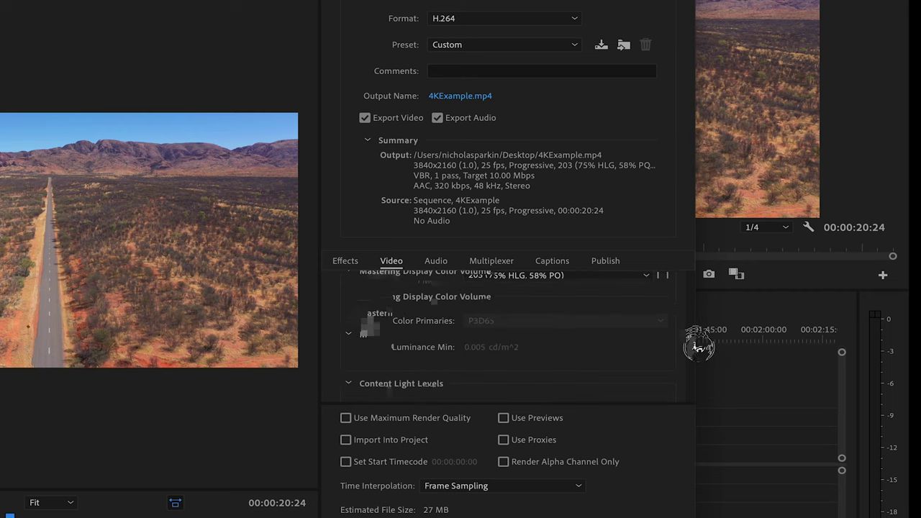
scroll(698, 348, down, 5)
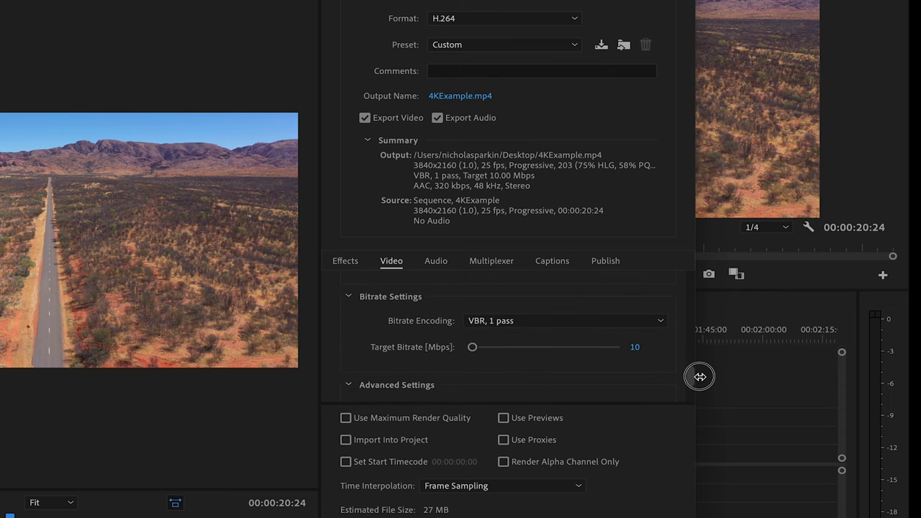
click(481, 321)
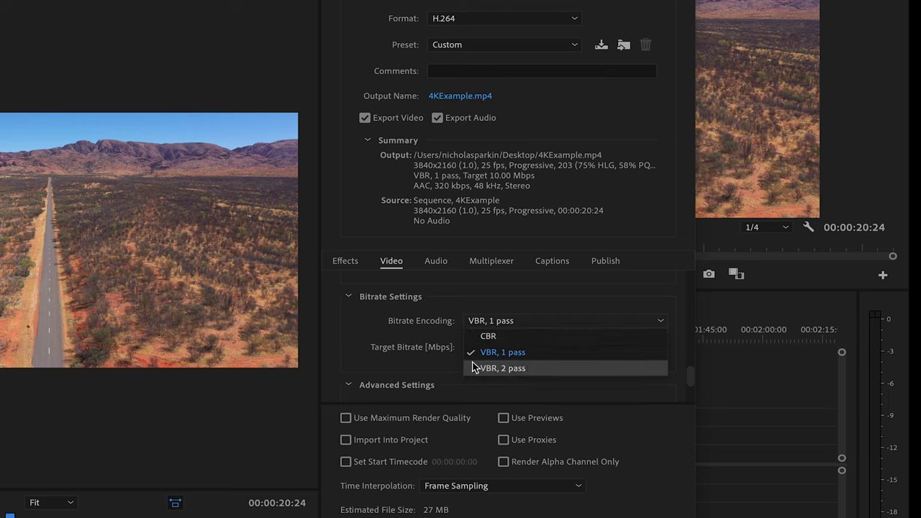
click(474, 338)
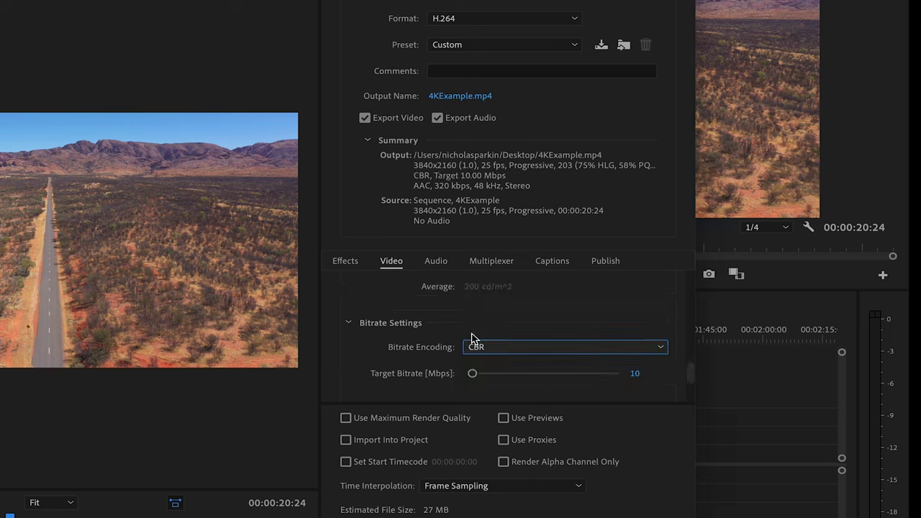
click(635, 374)
text(100)
key(Return)
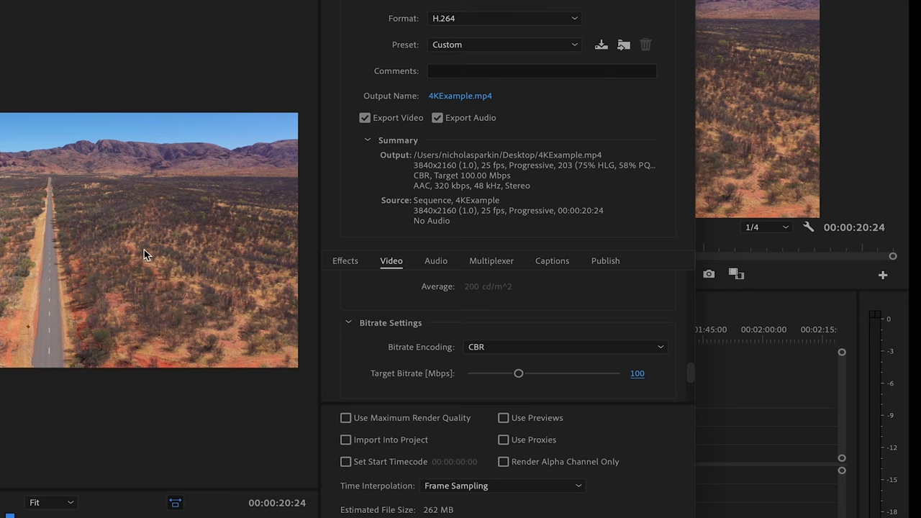
drag(518, 373, 434, 372)
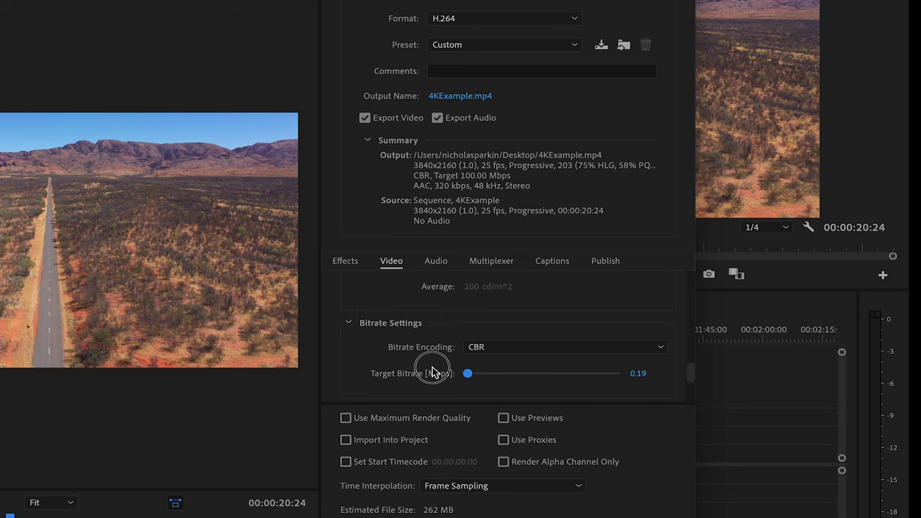
drag(434, 372, 628, 392)
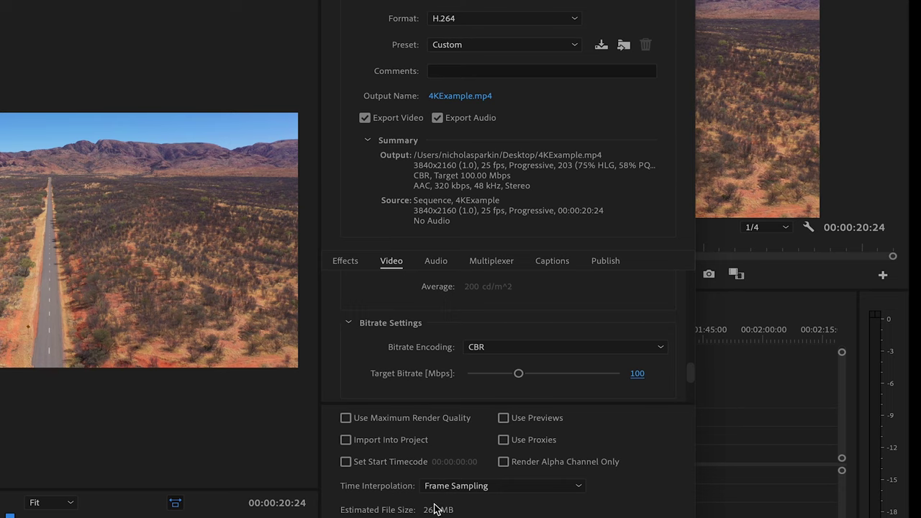
click(527, 347)
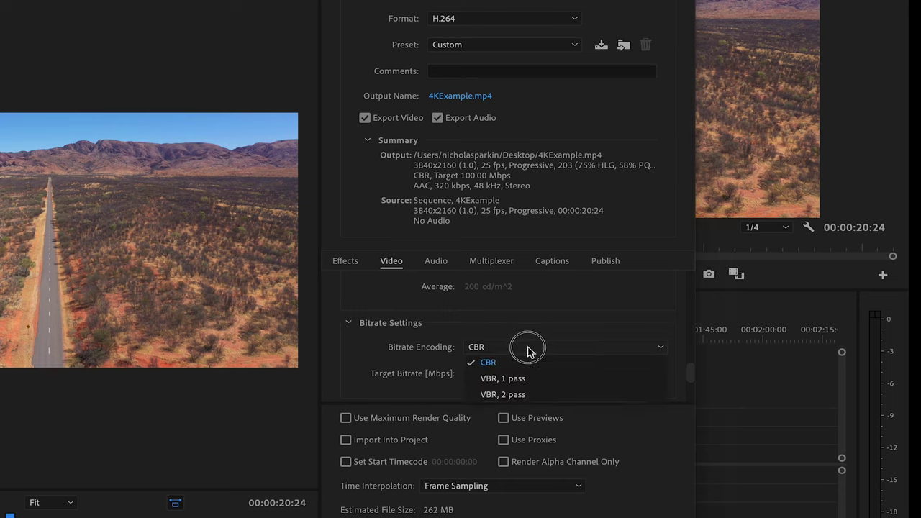
click(522, 392)
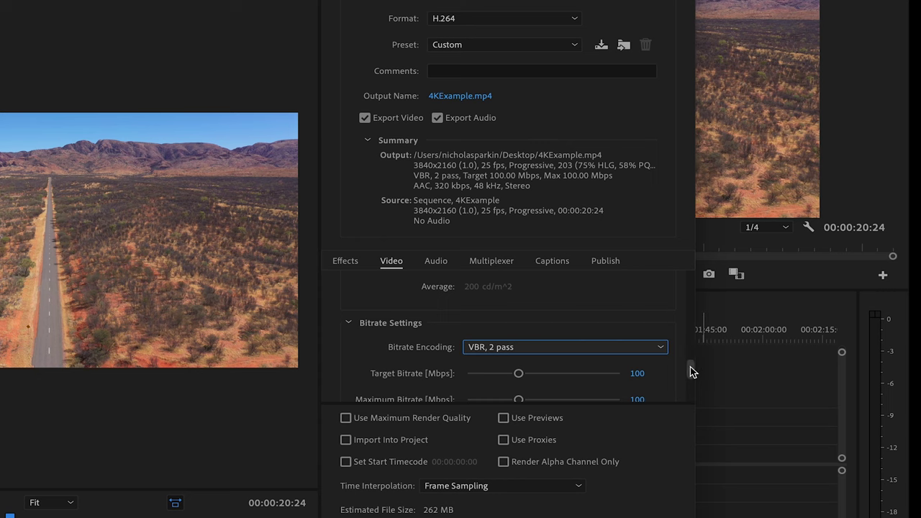
drag(690, 369, 692, 378)
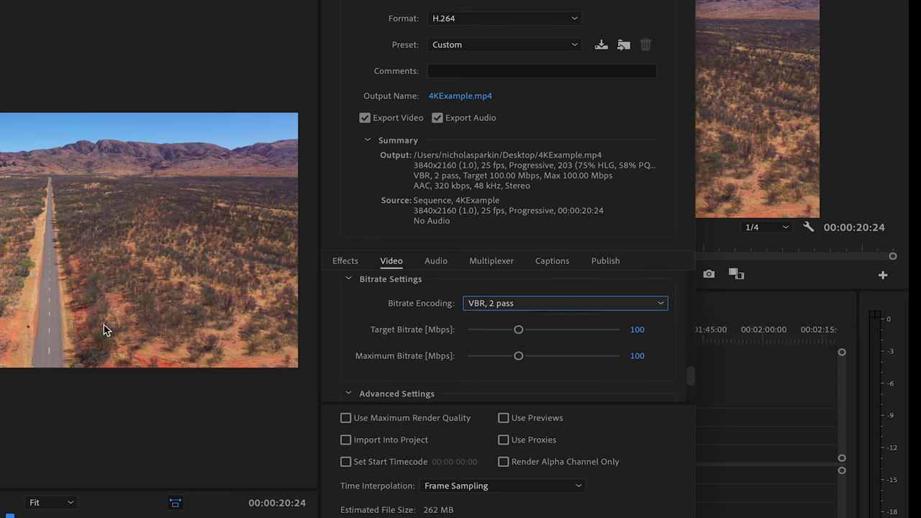
click(638, 329)
text(50)
key(Return)
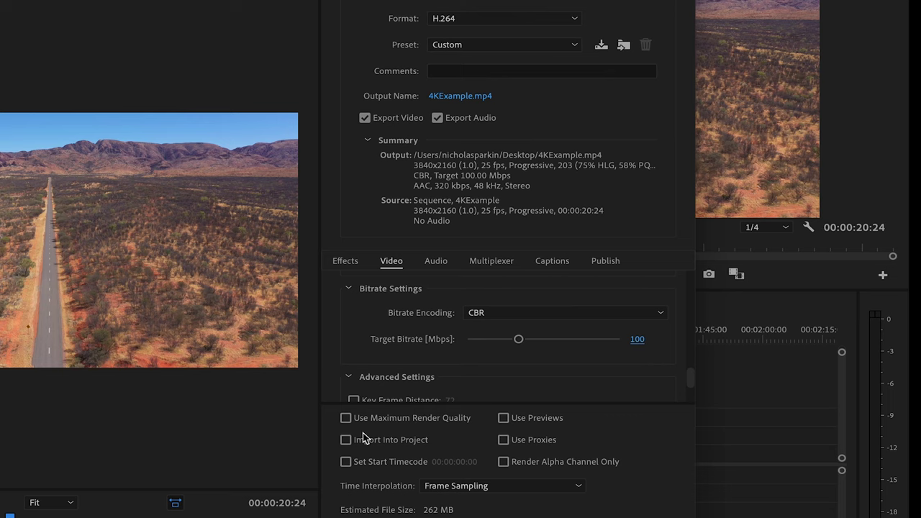
Step: Tick Use Maximum Render Quality and scroll back up to review the export settings
click(361, 421)
drag(690, 377, 682, 294)
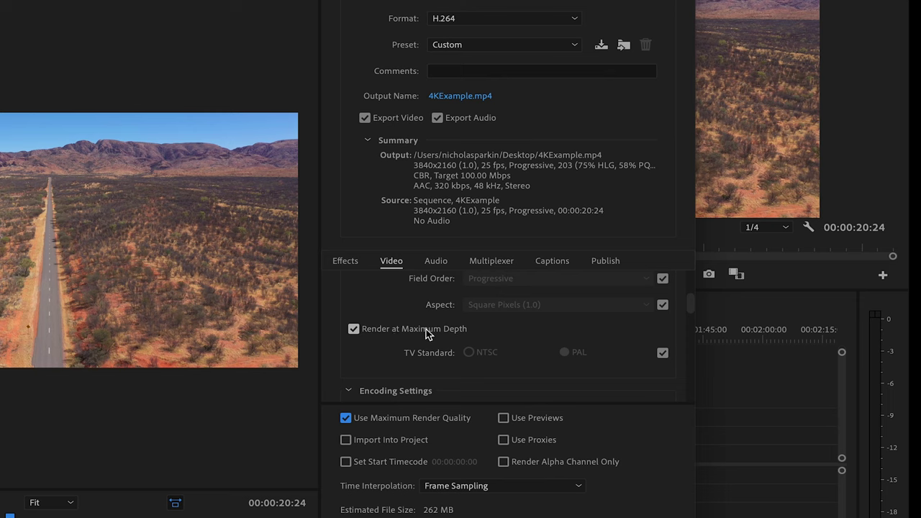